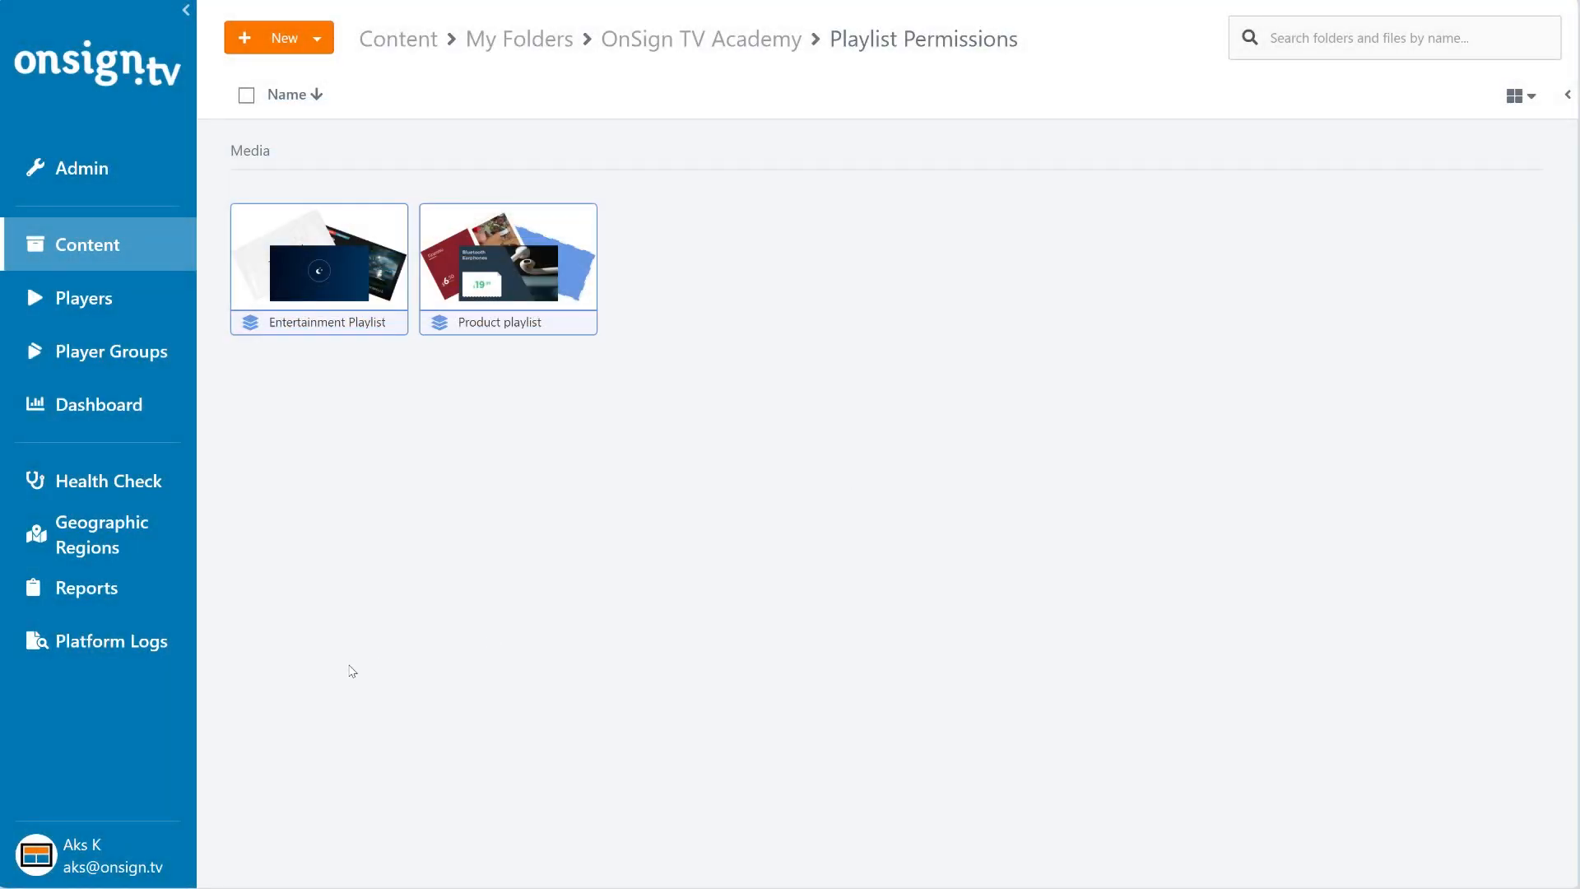
- Open the account settings
left_click(45, 852)
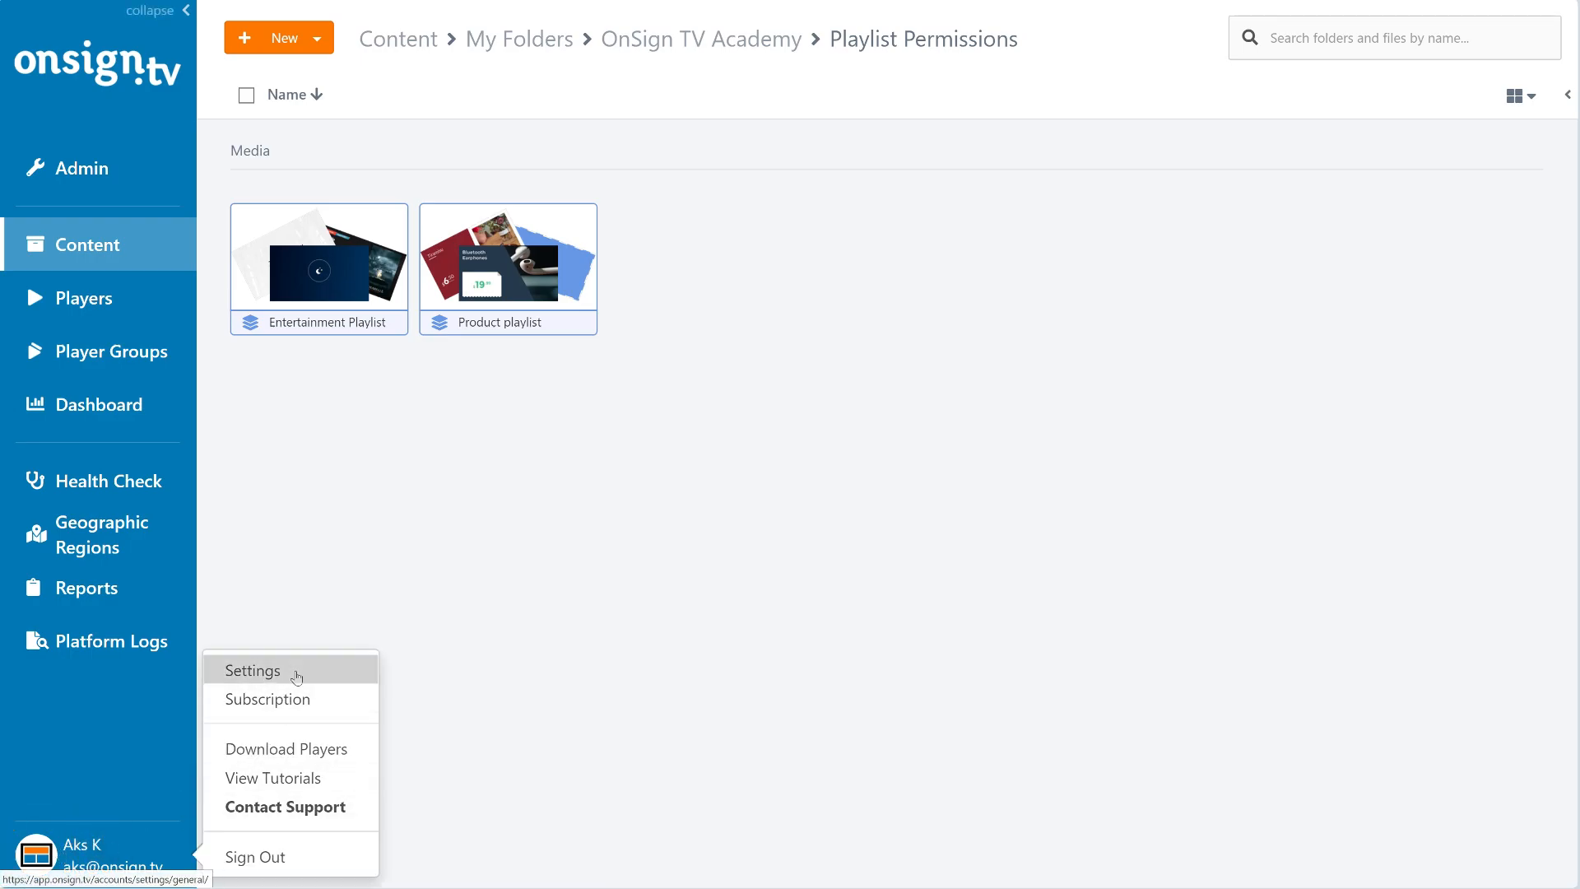
left_click(297, 678)
left_click(305, 772)
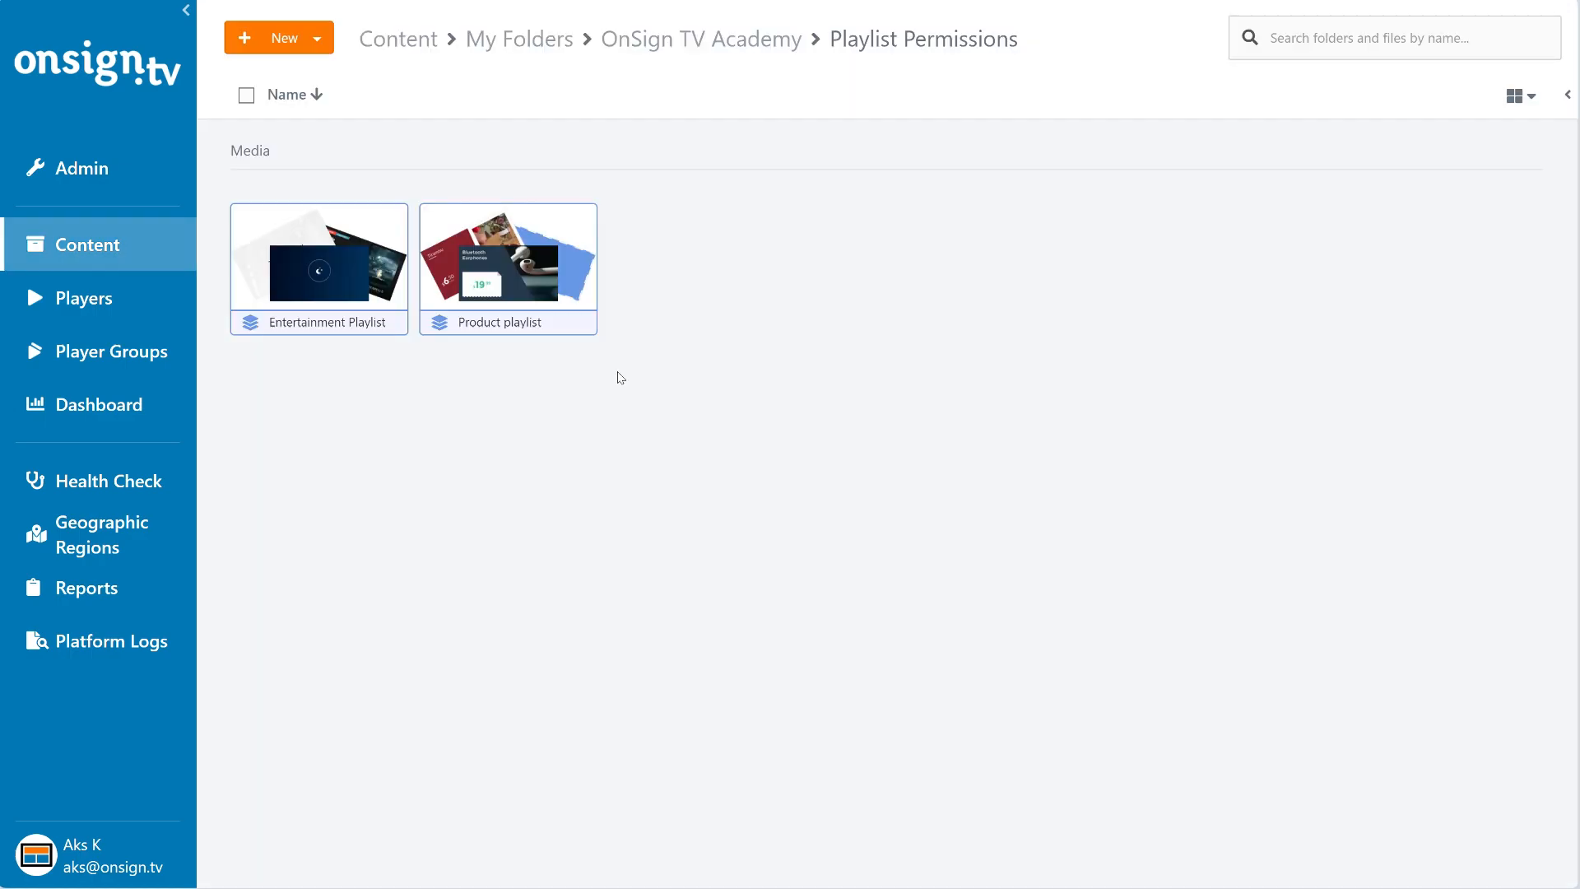
- Create a new campaign in the Playlist Permissions folder and name it "Master Campaign"
left_click(321, 42)
left_click(330, 177)
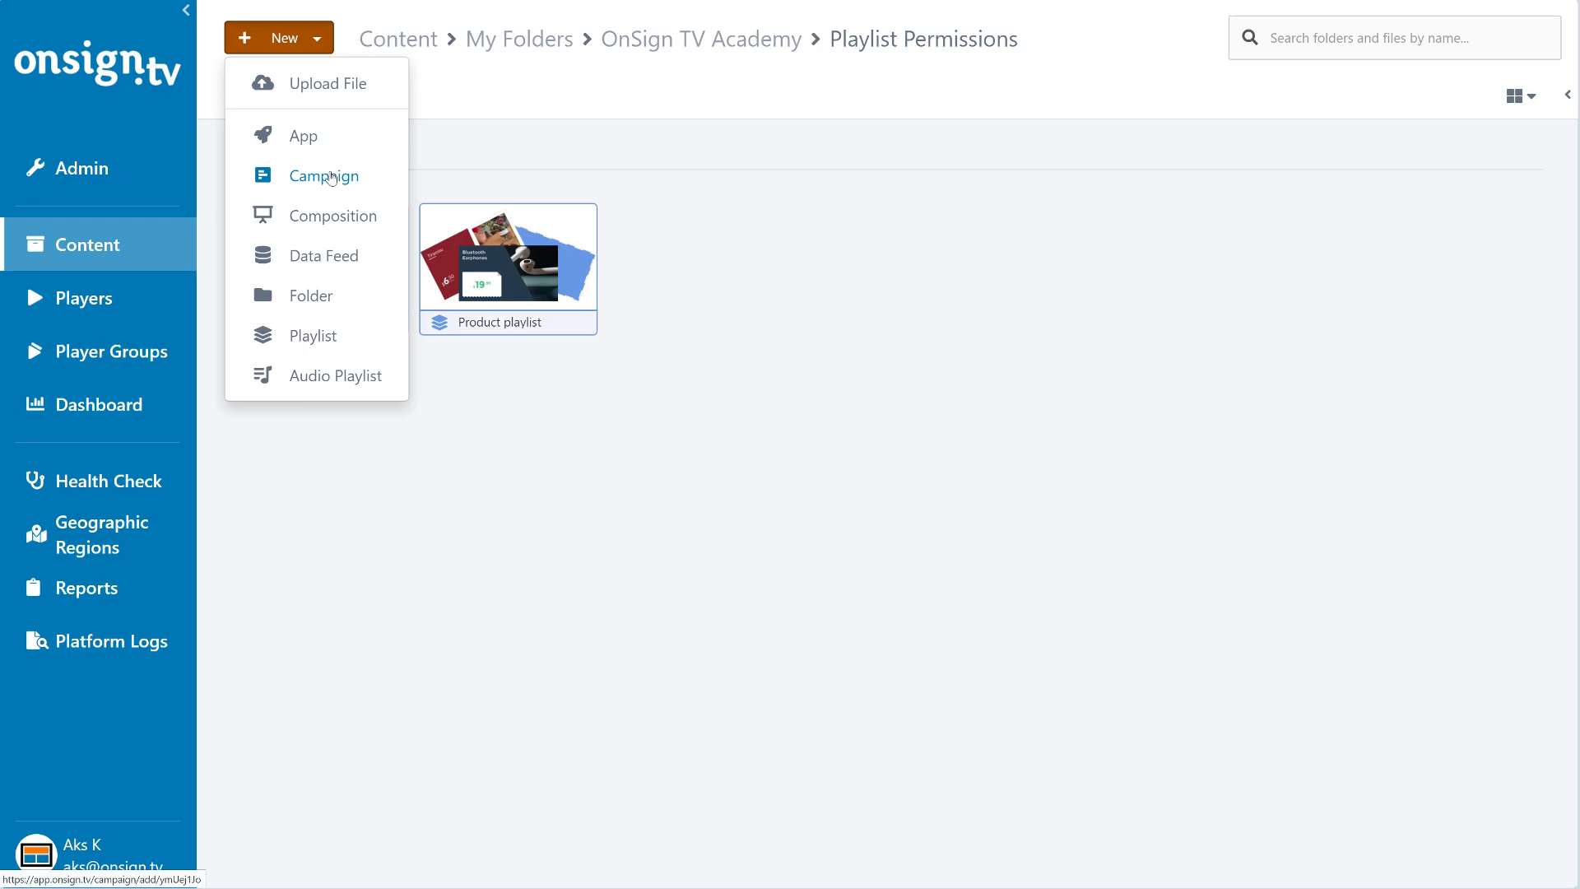
type("Master Campaign")
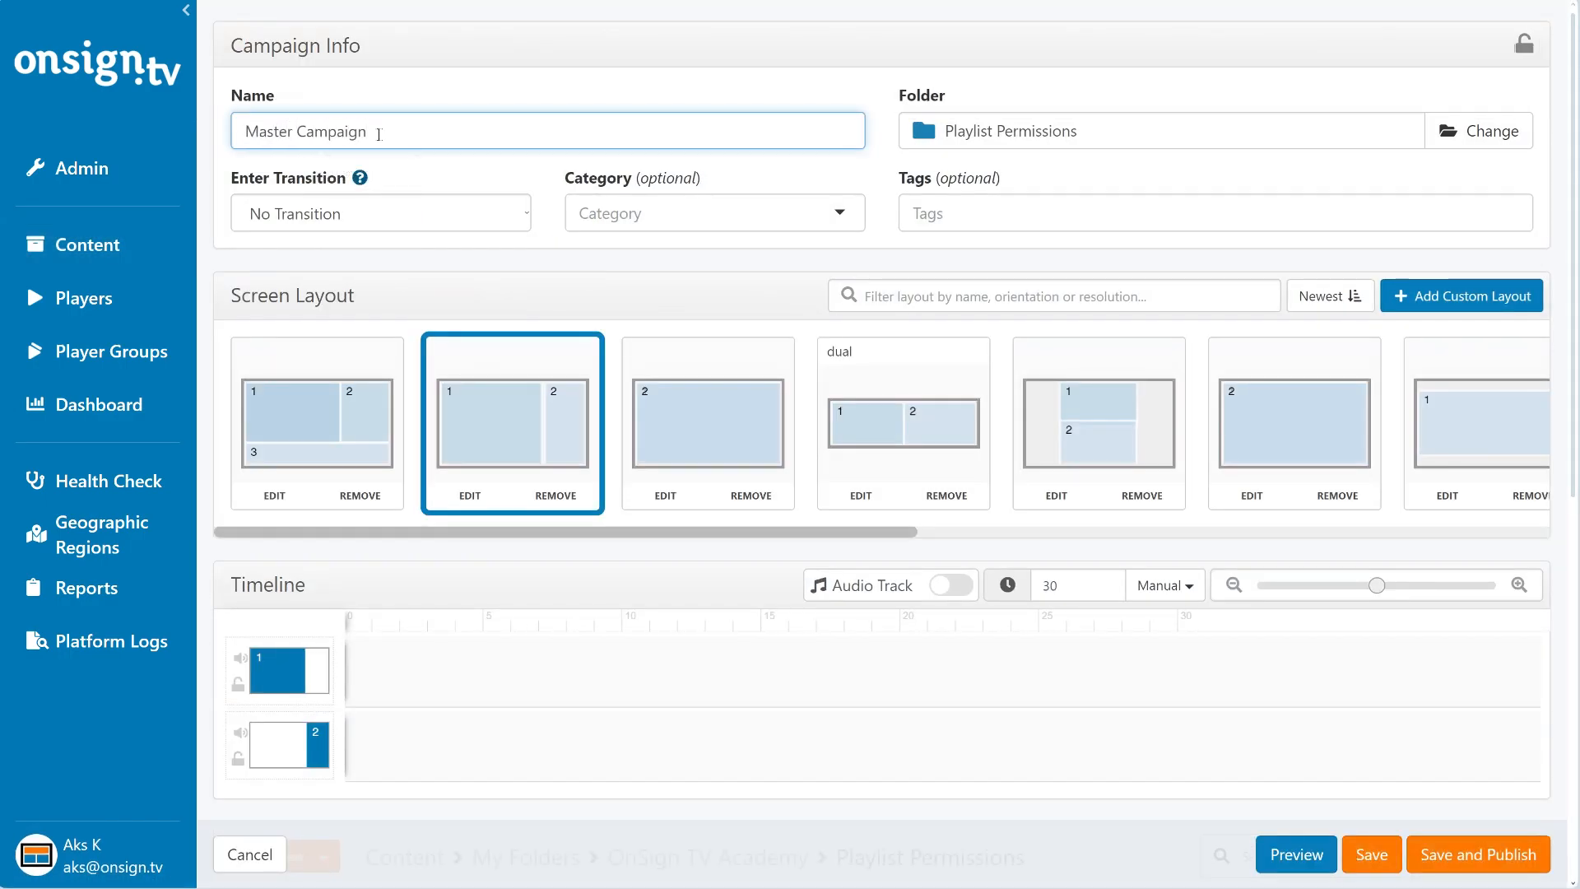
left_click(438, 171)
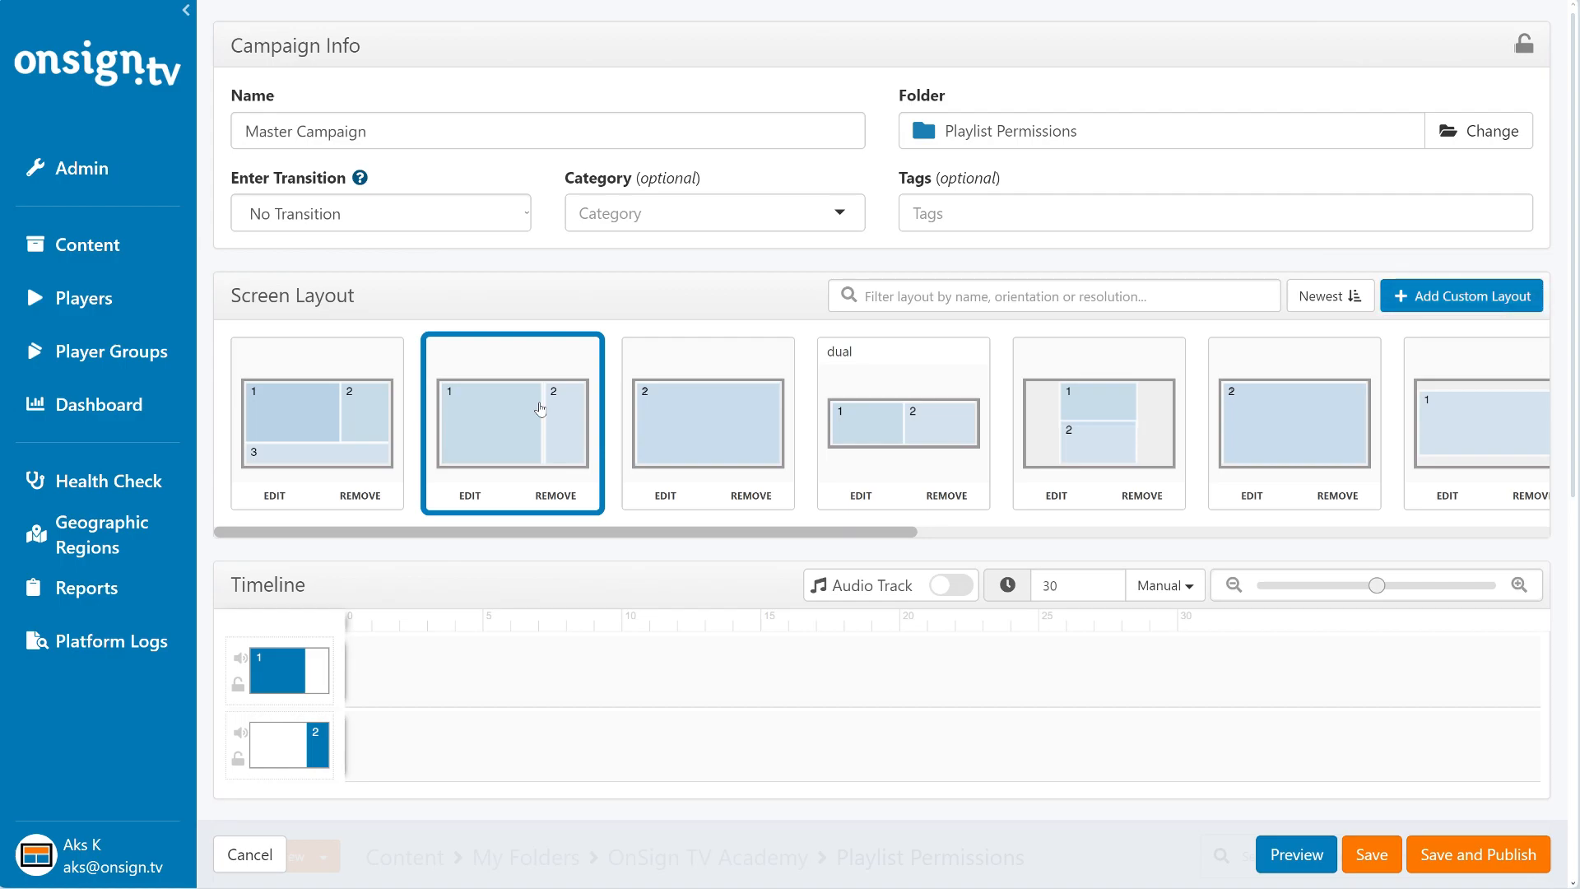
- Add Entertainment Playlist to zone 1 and Product playlist to zone 2 of the campaign timeline
scroll(540, 410, "down", 3)
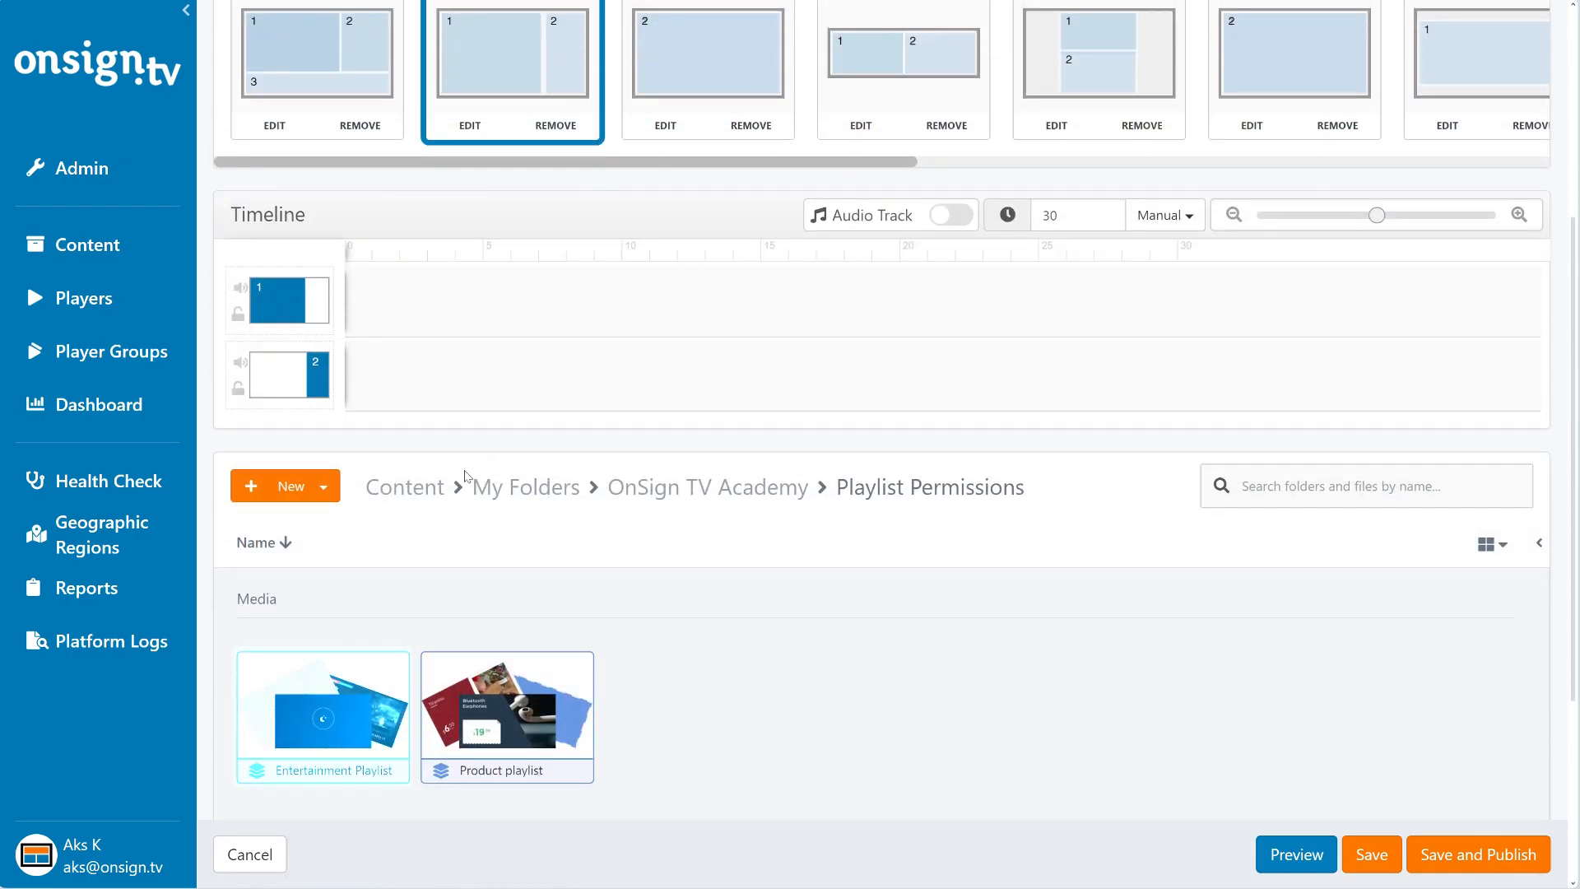
left_click(344, 725)
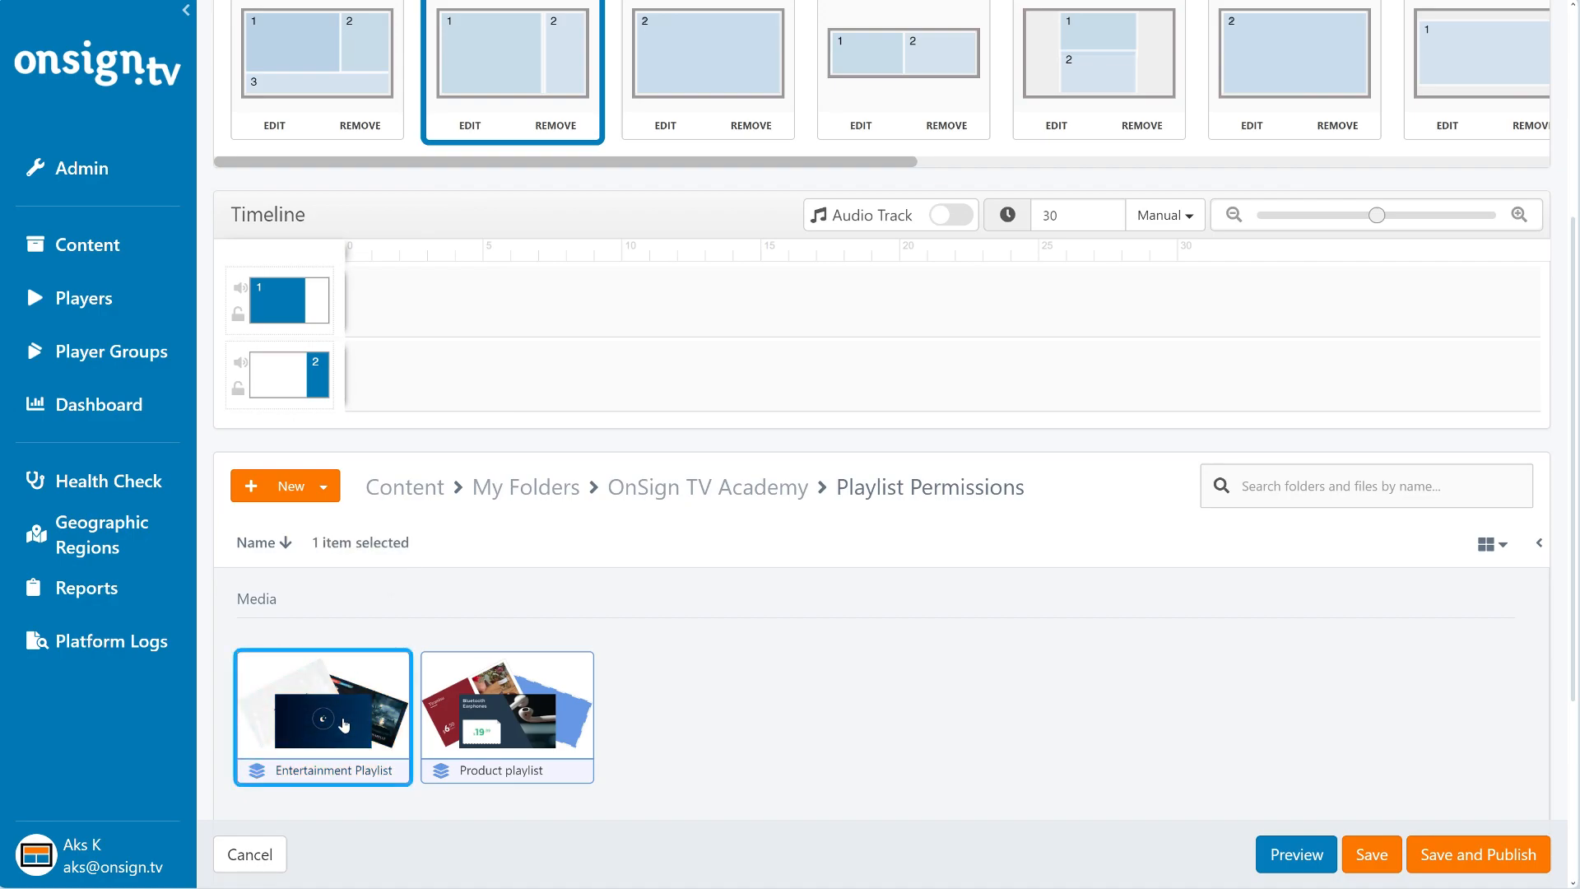
left_click_drag(323, 736, 418, 288)
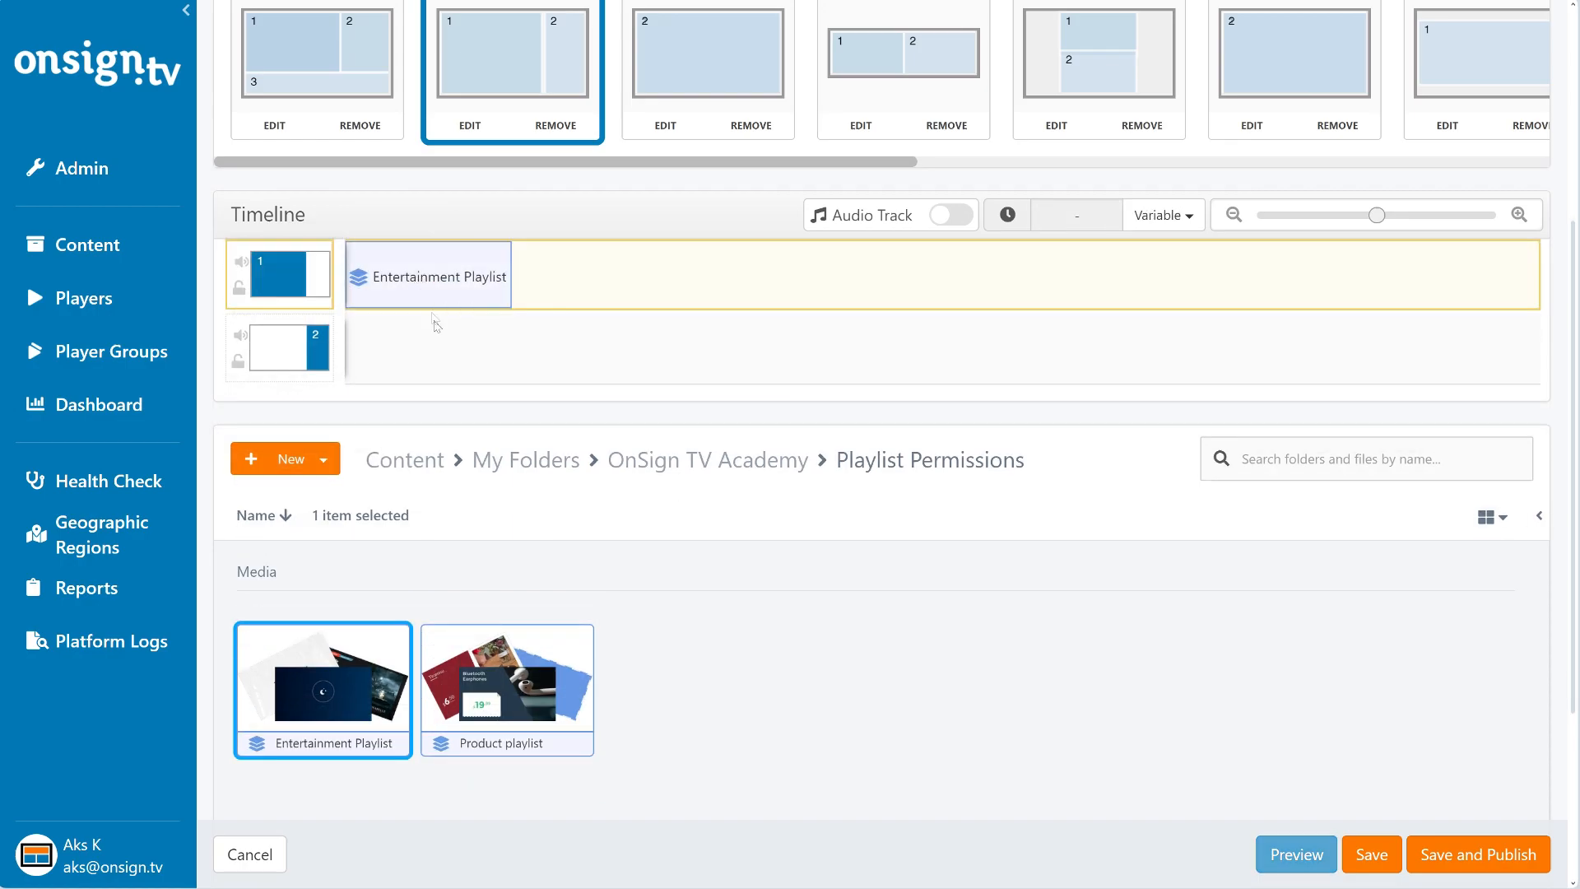
left_click(507, 698)
left_click_drag(506, 698, 461, 345)
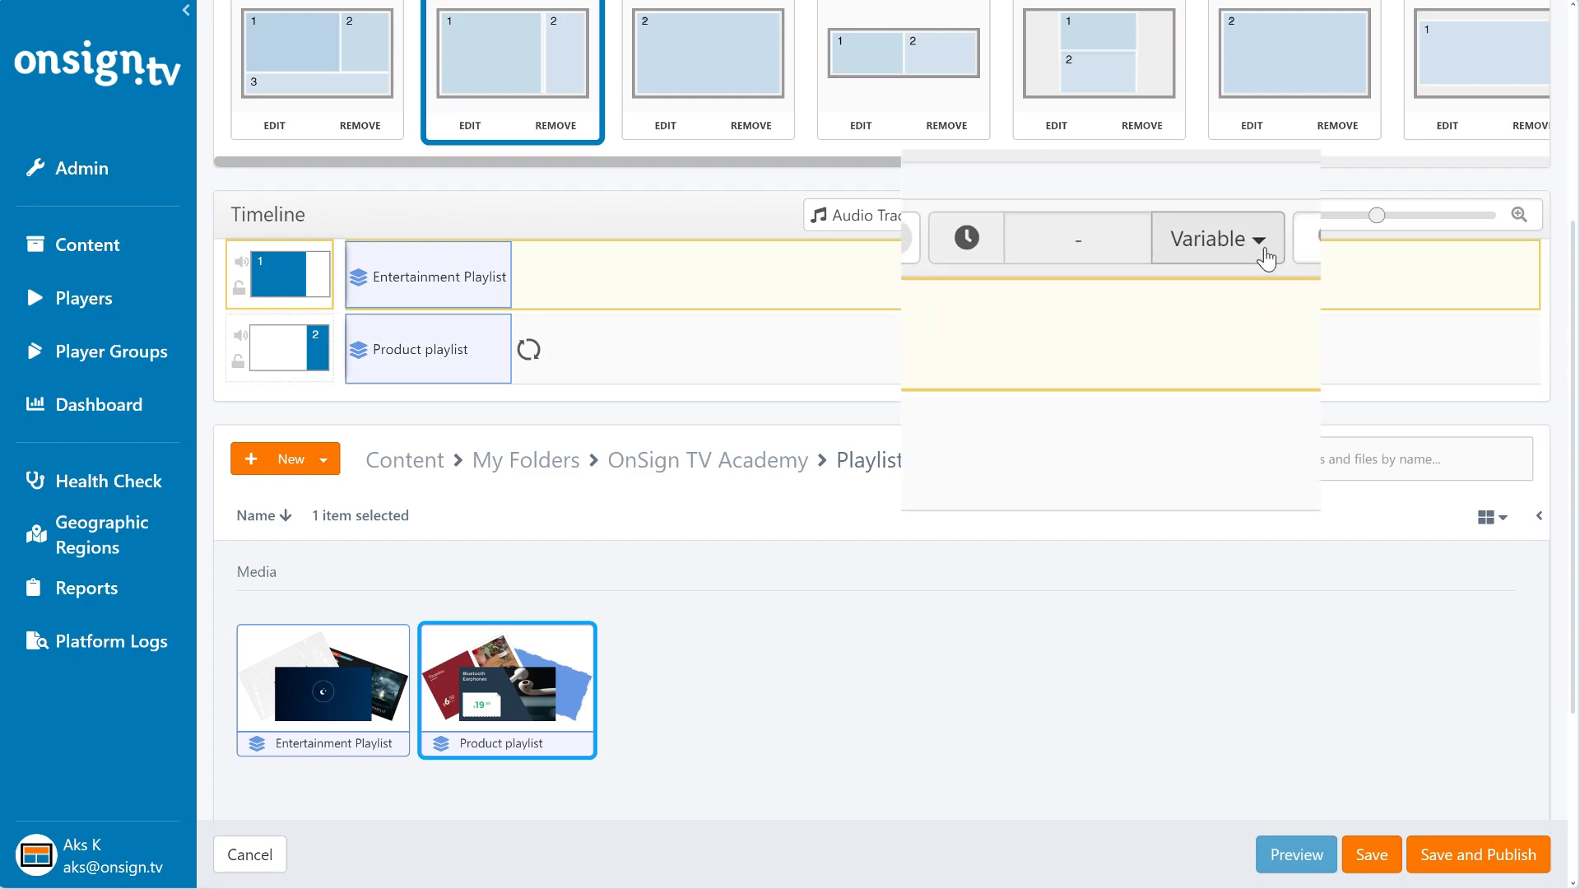
- Examine the duration options available for the campaign timeline
left_click(1264, 257)
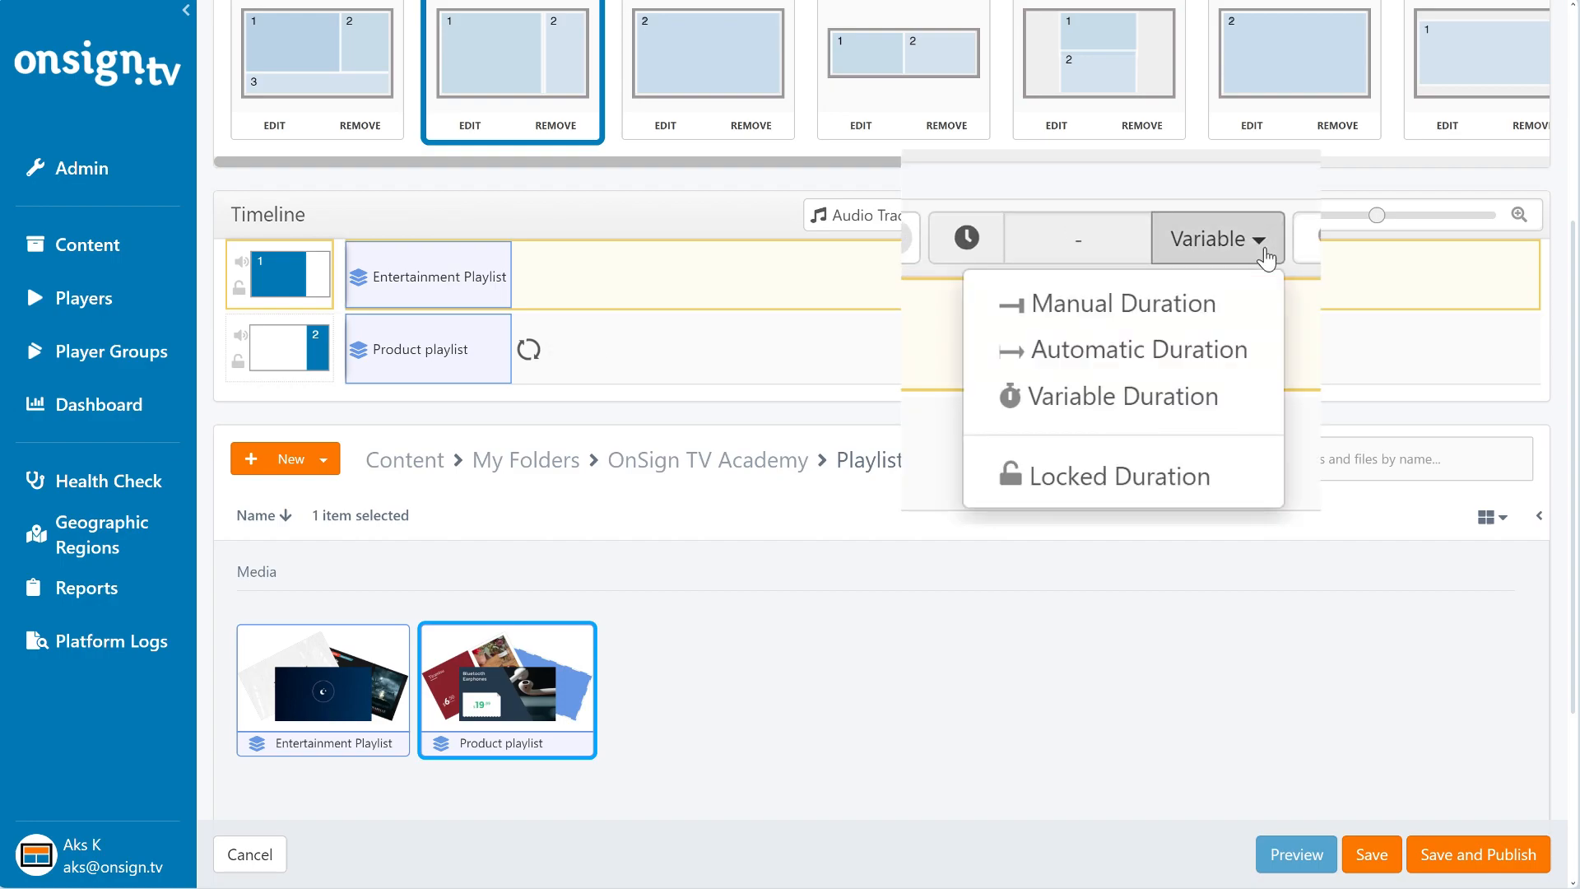
left_click(1264, 257)
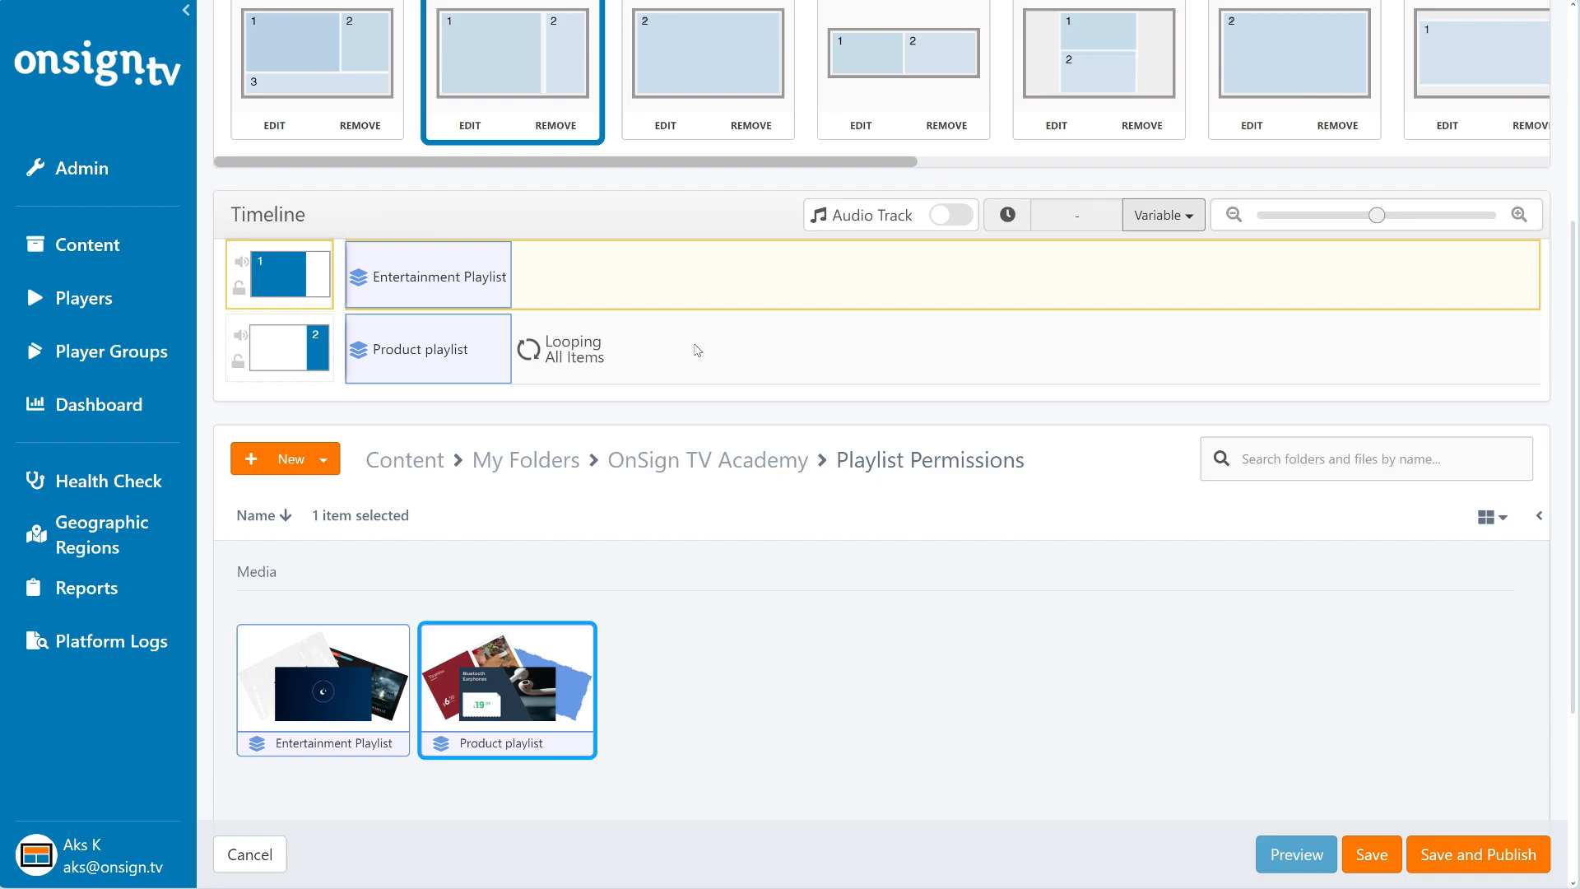
- Try extra Entertainment Playlist and Product playlist entries in zone 1 while toggling zone 2 looping, and remove both extra entries
mouse_move(309, 277)
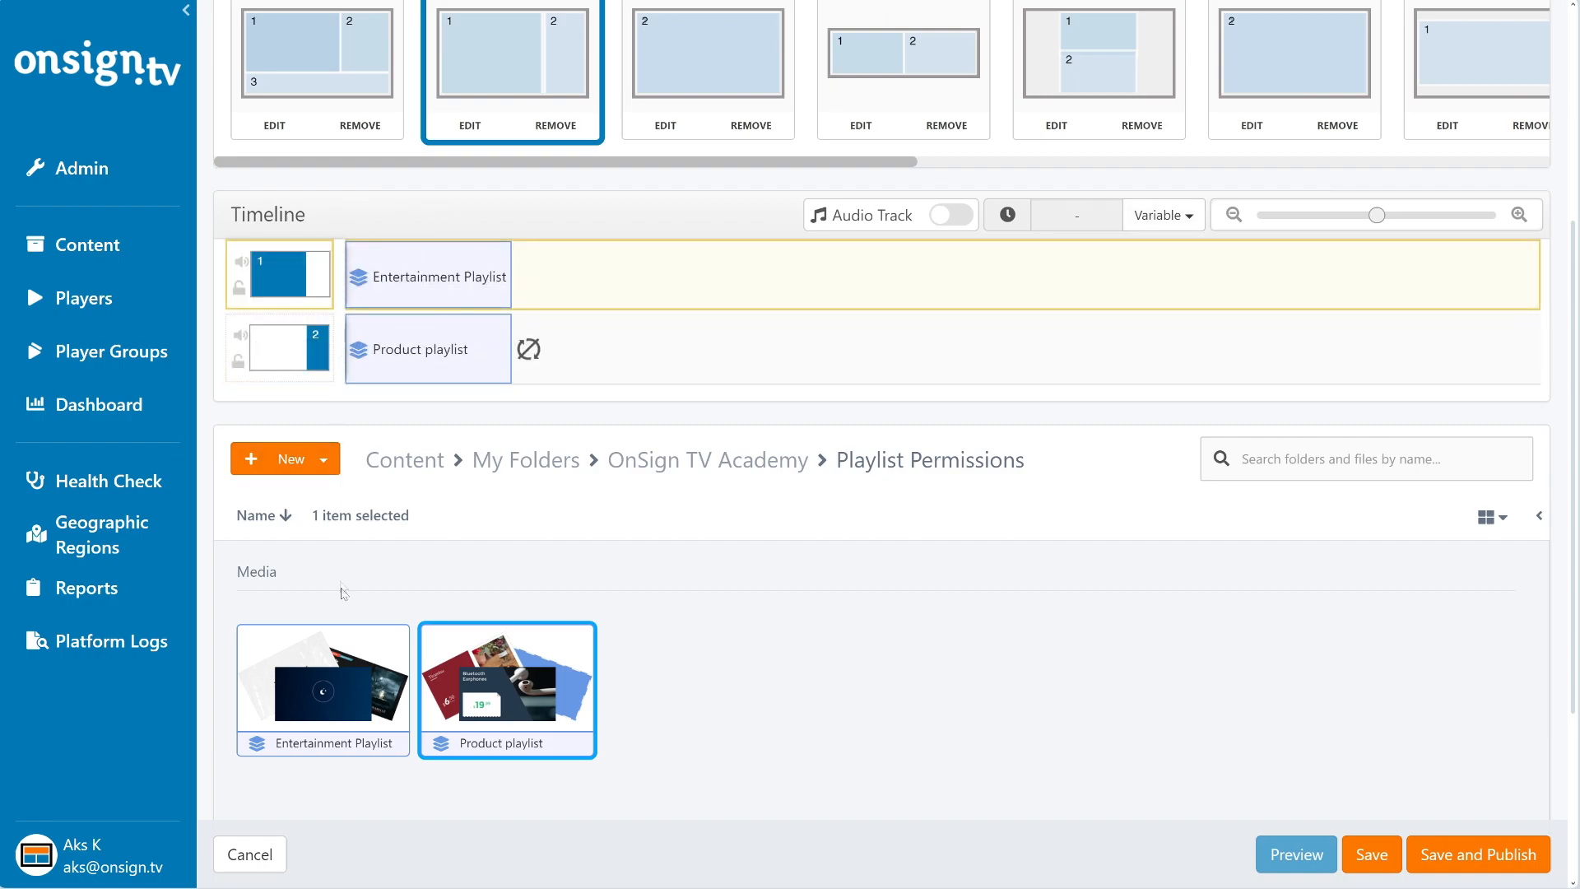
left_click_drag(334, 667, 586, 276)
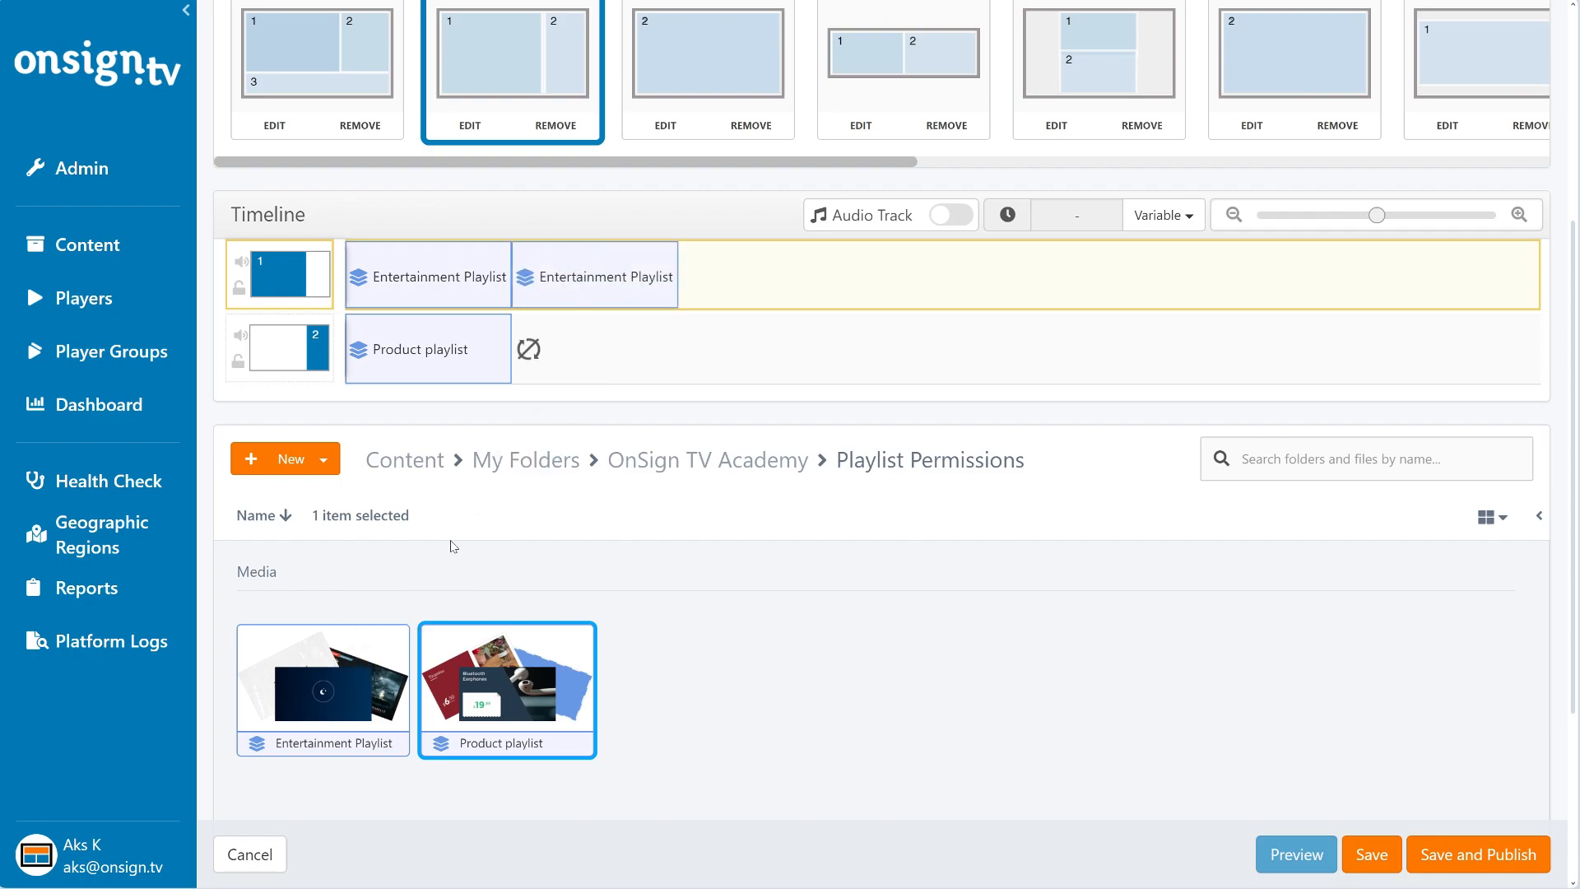
left_click(528, 351)
left_click_drag(506, 683, 738, 274)
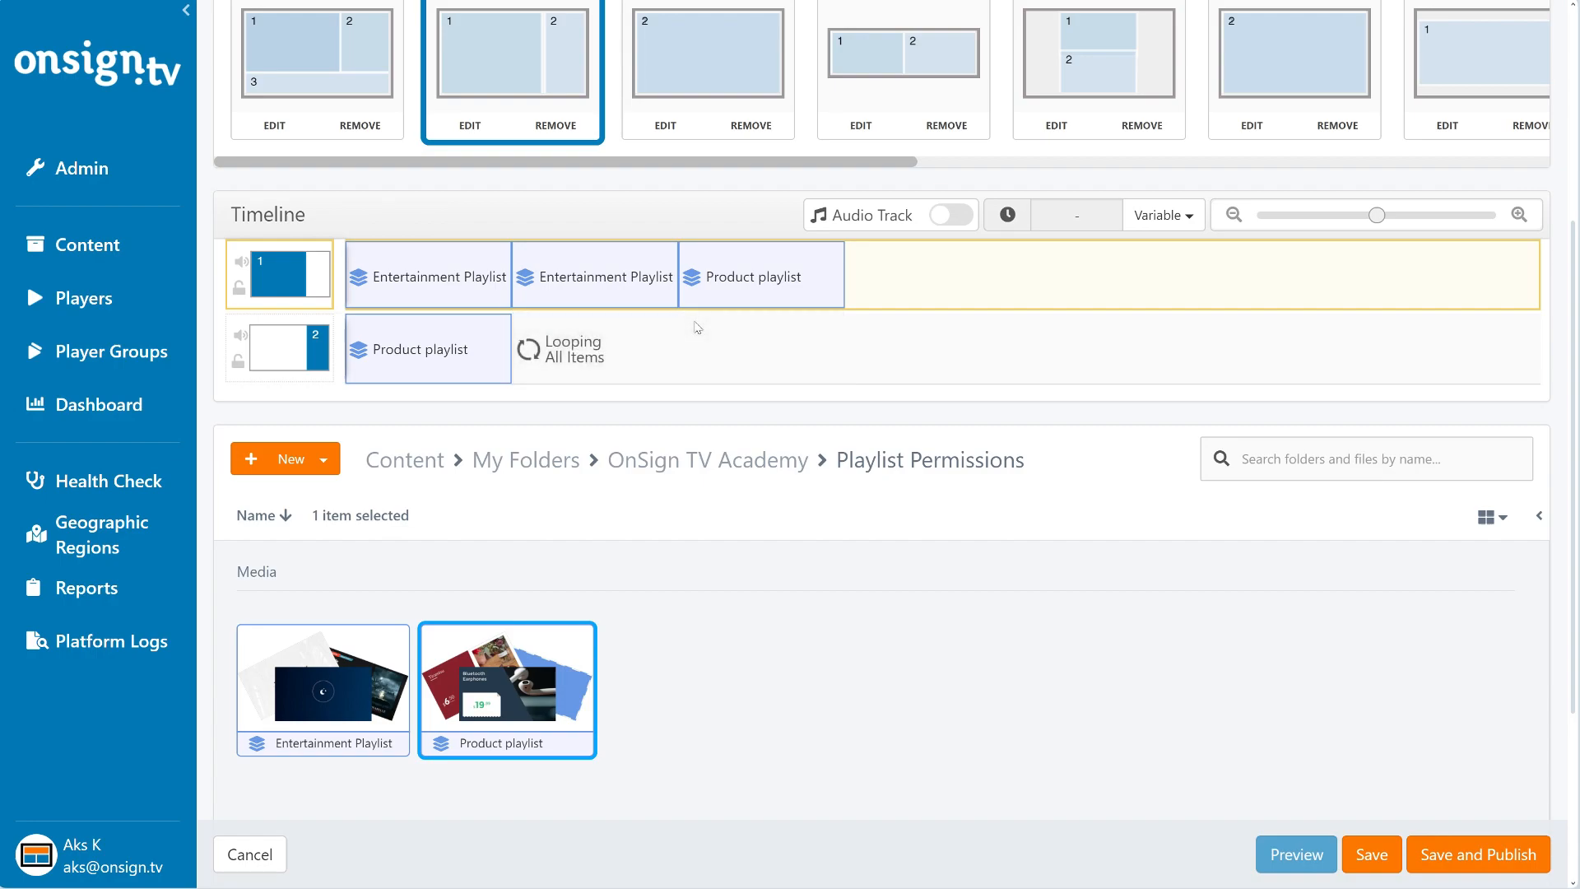
left_click_drag(719, 288, 708, 597)
left_click_drag(600, 279, 603, 644)
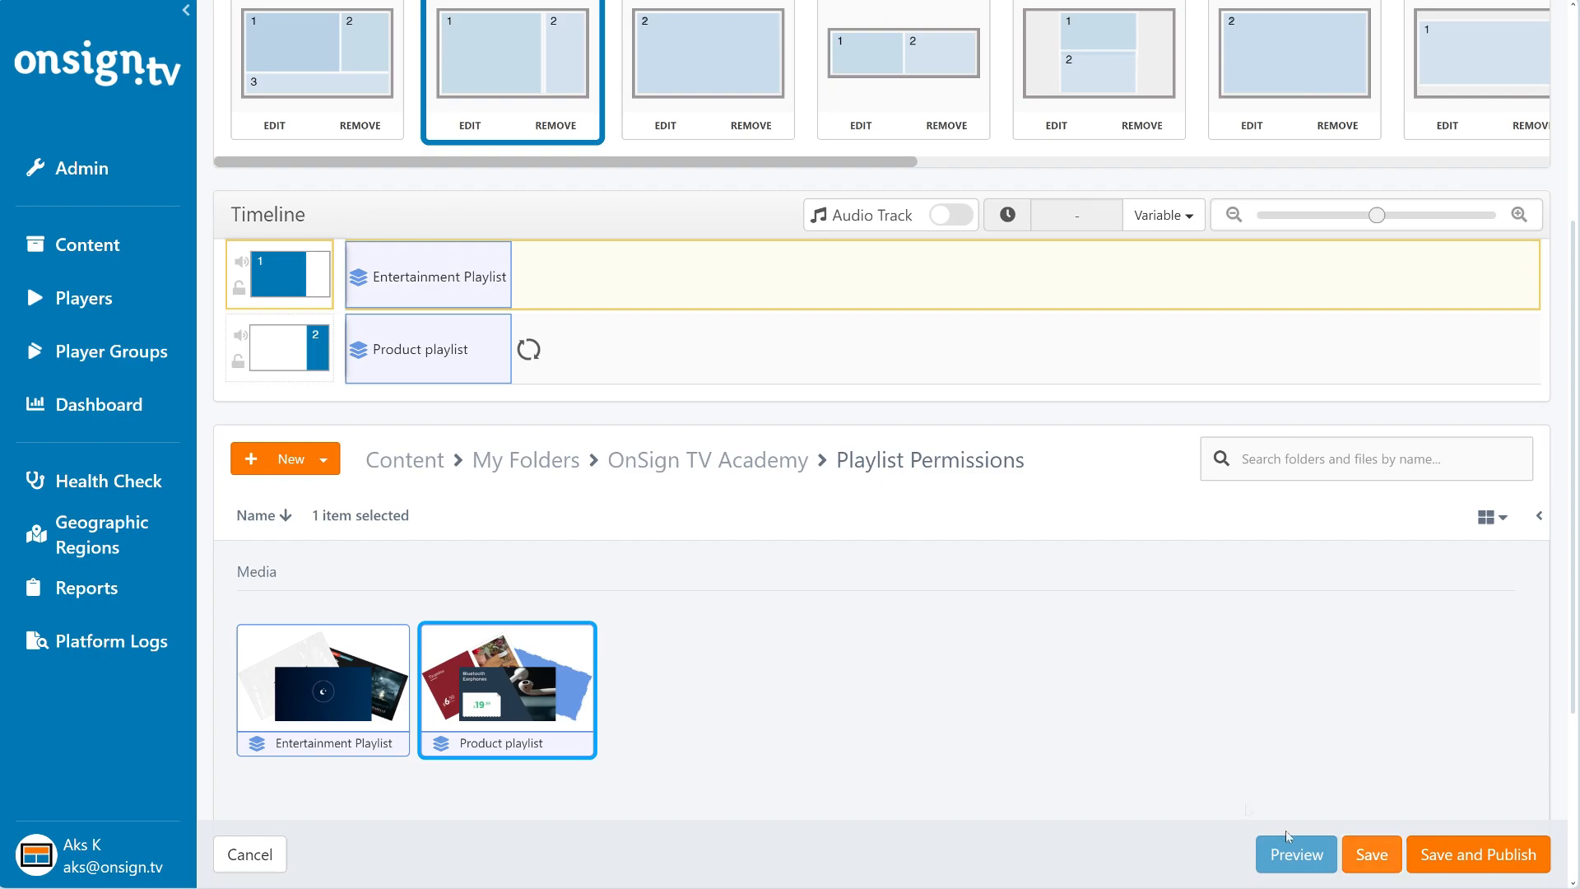
- Save the campaign without publishing it and return to the Playlist Permissions folder
left_click(1383, 858)
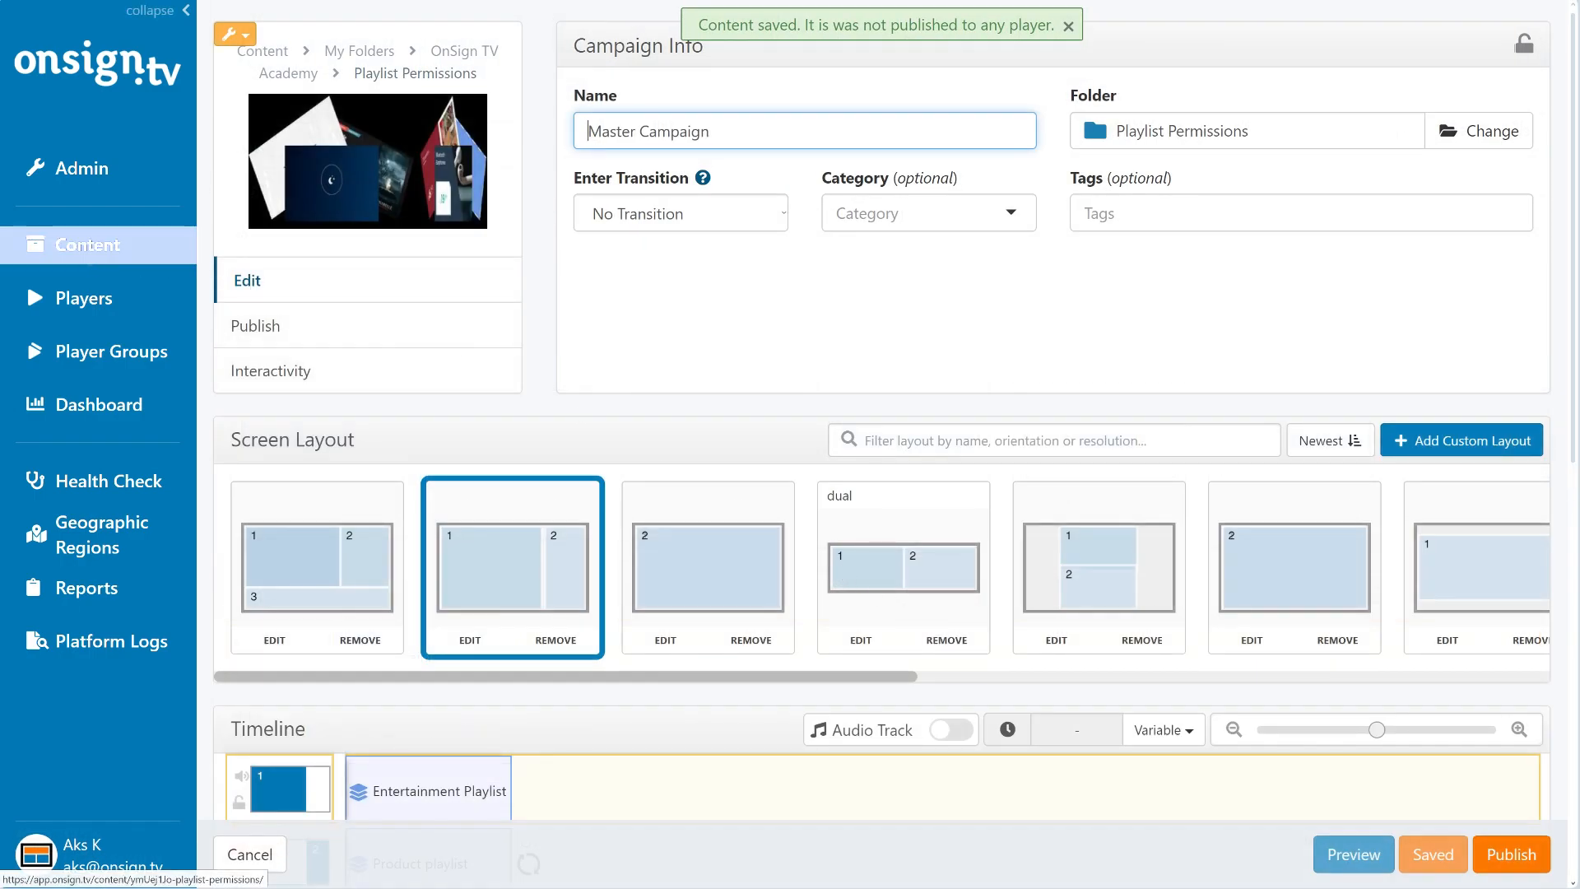
left_click(87, 247)
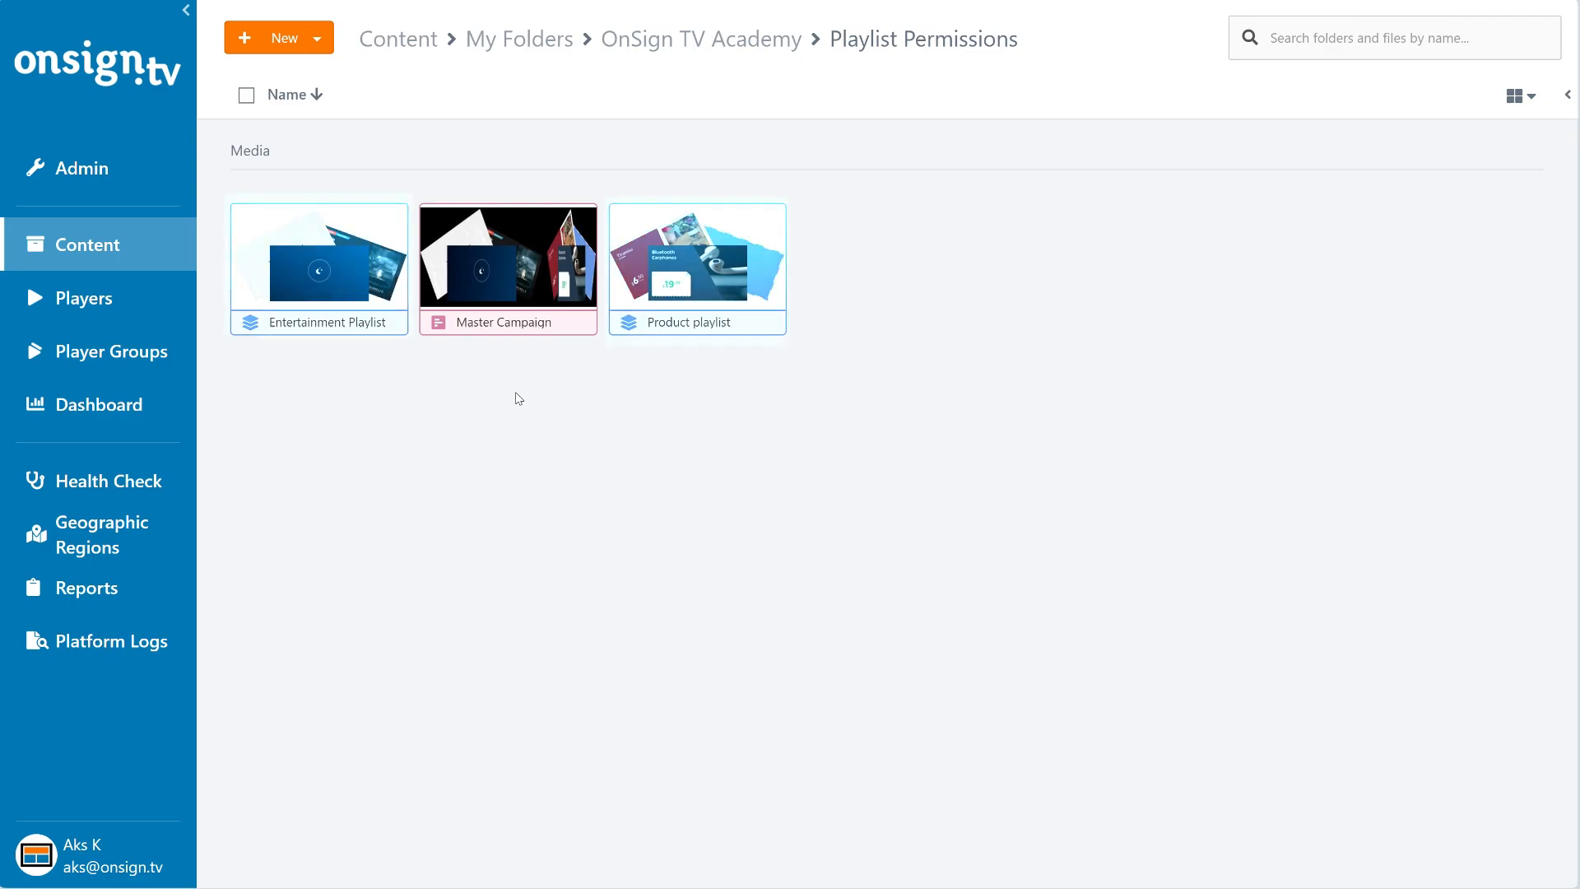
- Share Entertainment Playlist with User 1, granting only the Modify permission
right_click(358, 286)
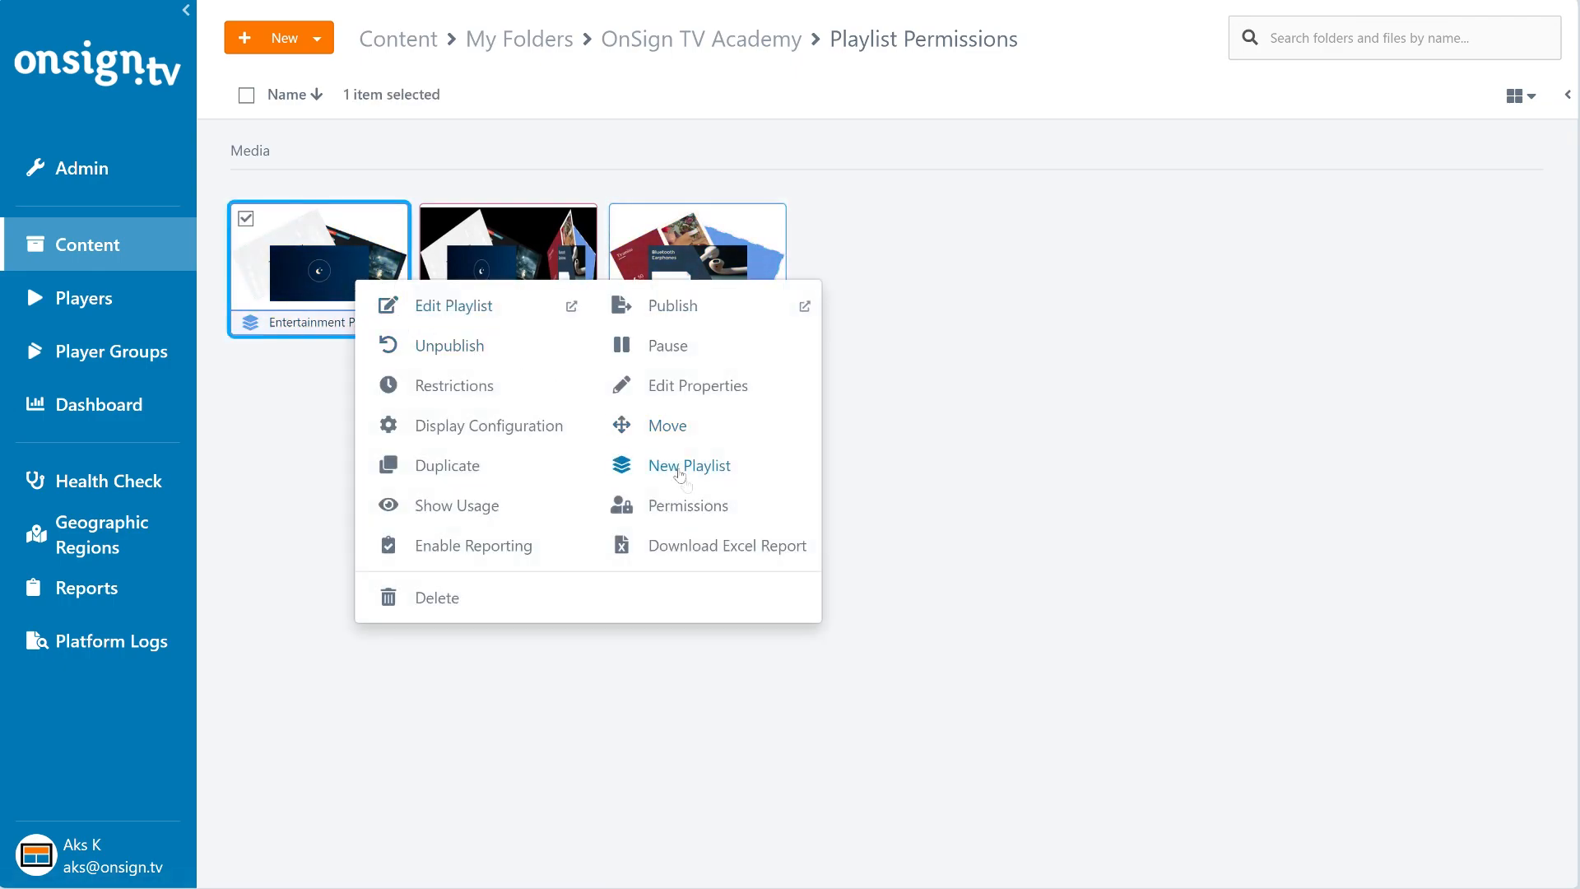
left_click(710, 505)
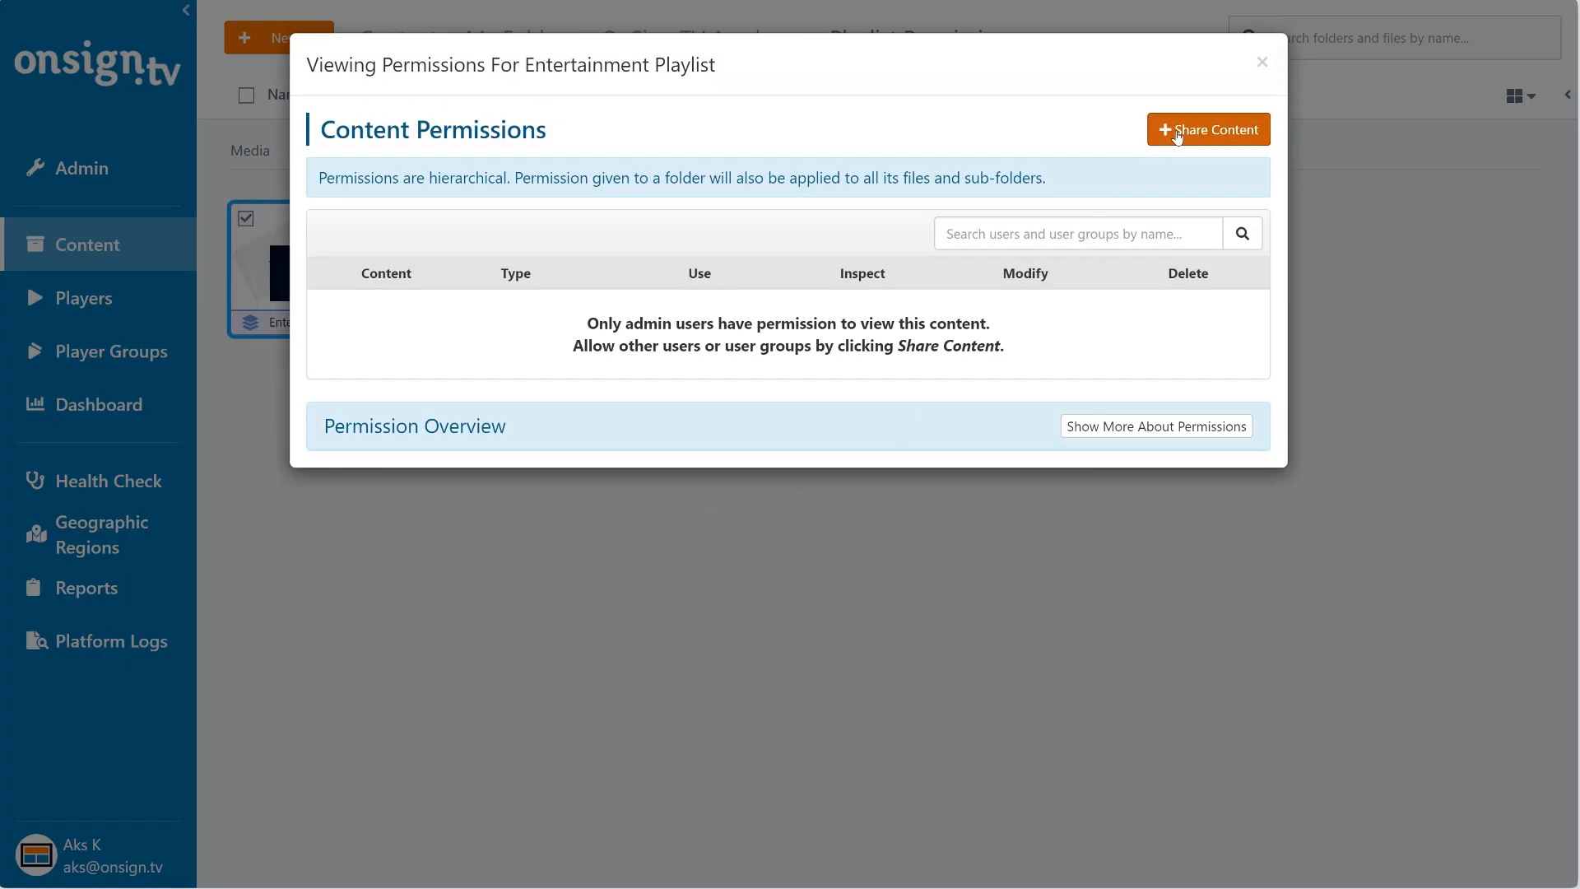
left_click(1209, 129)
left_click(458, 332)
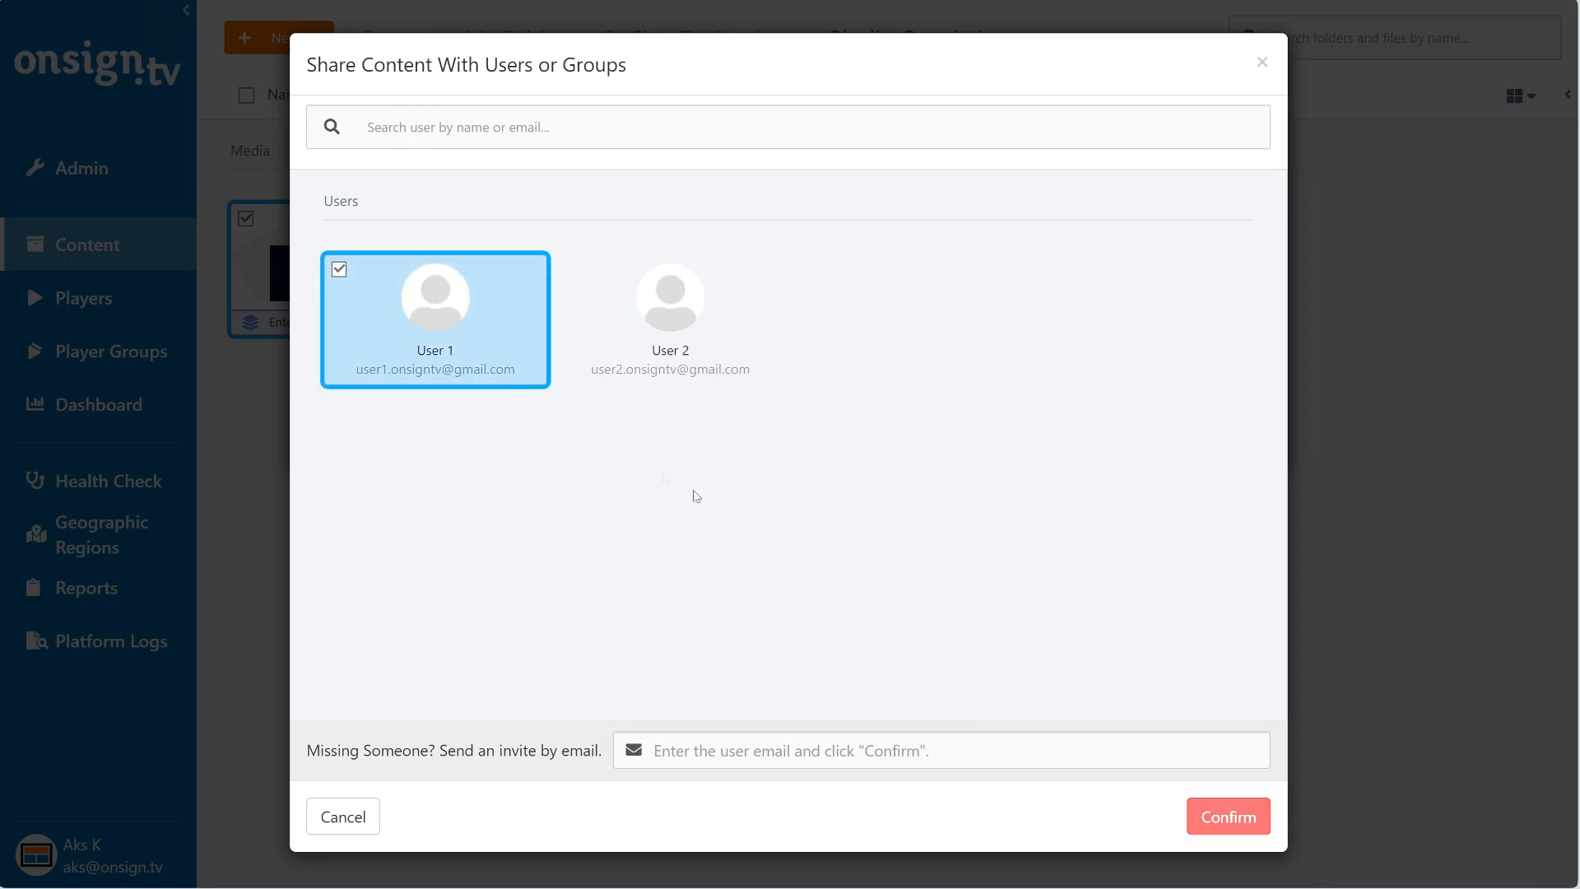
left_click(1204, 813)
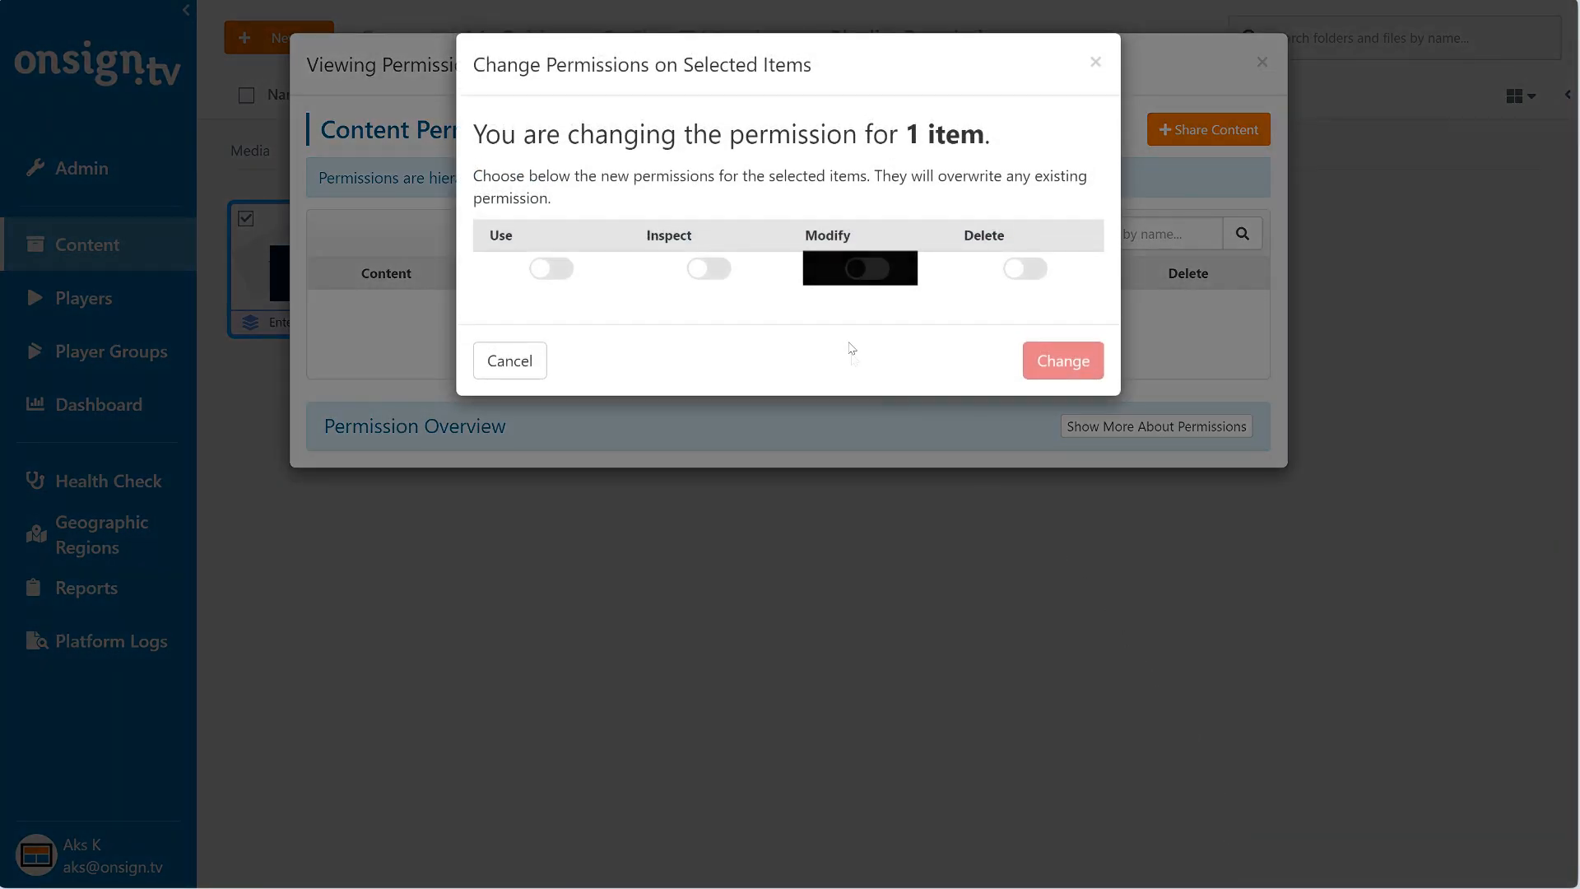
left_click(867, 269)
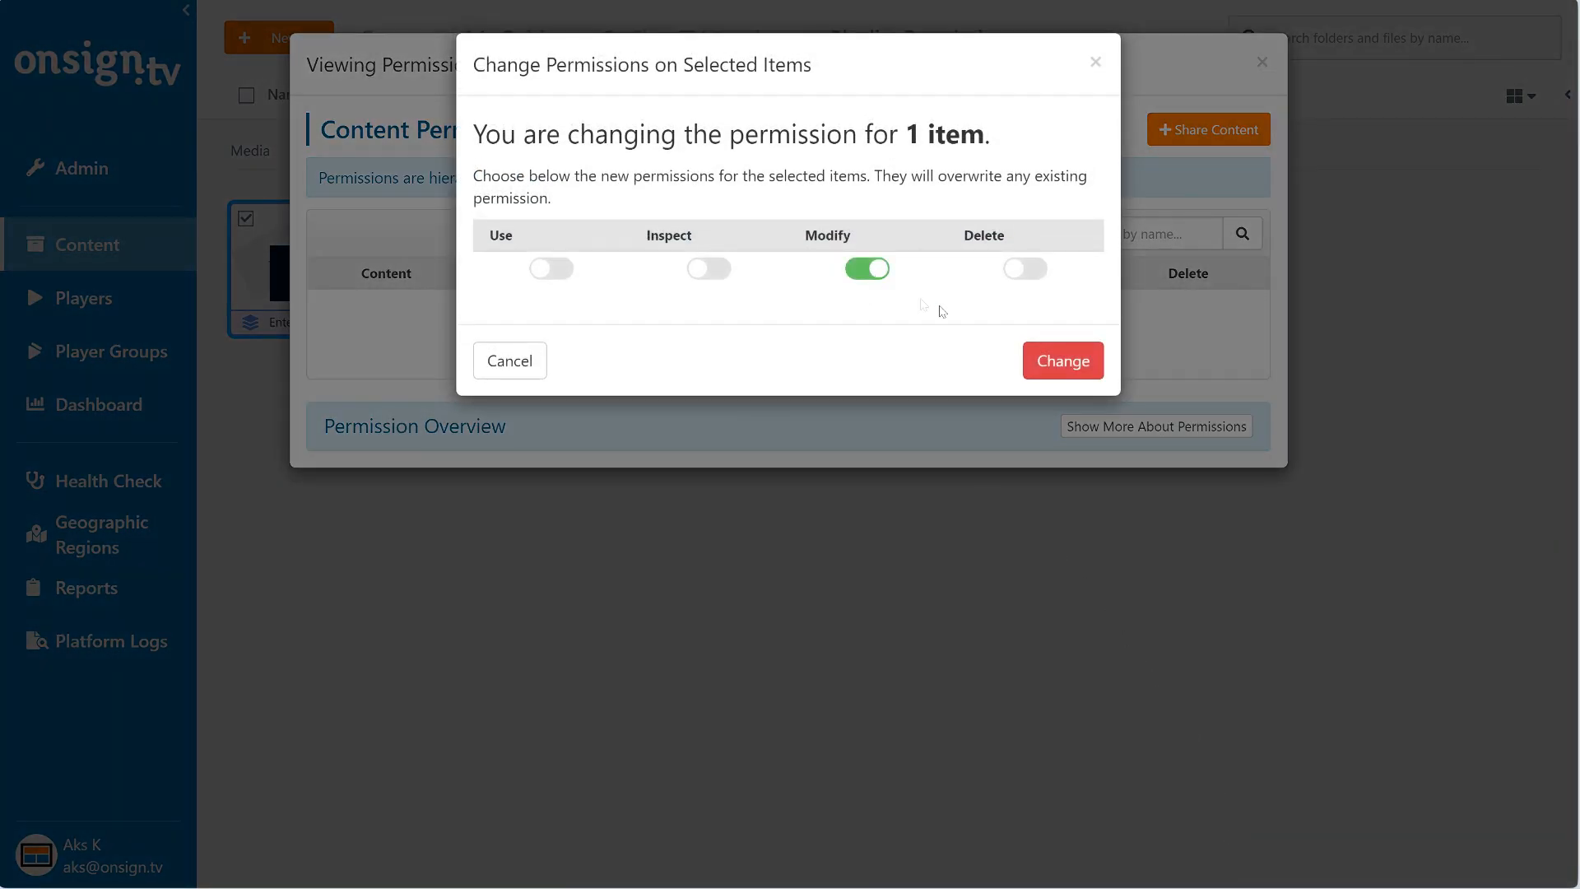
left_click(1056, 359)
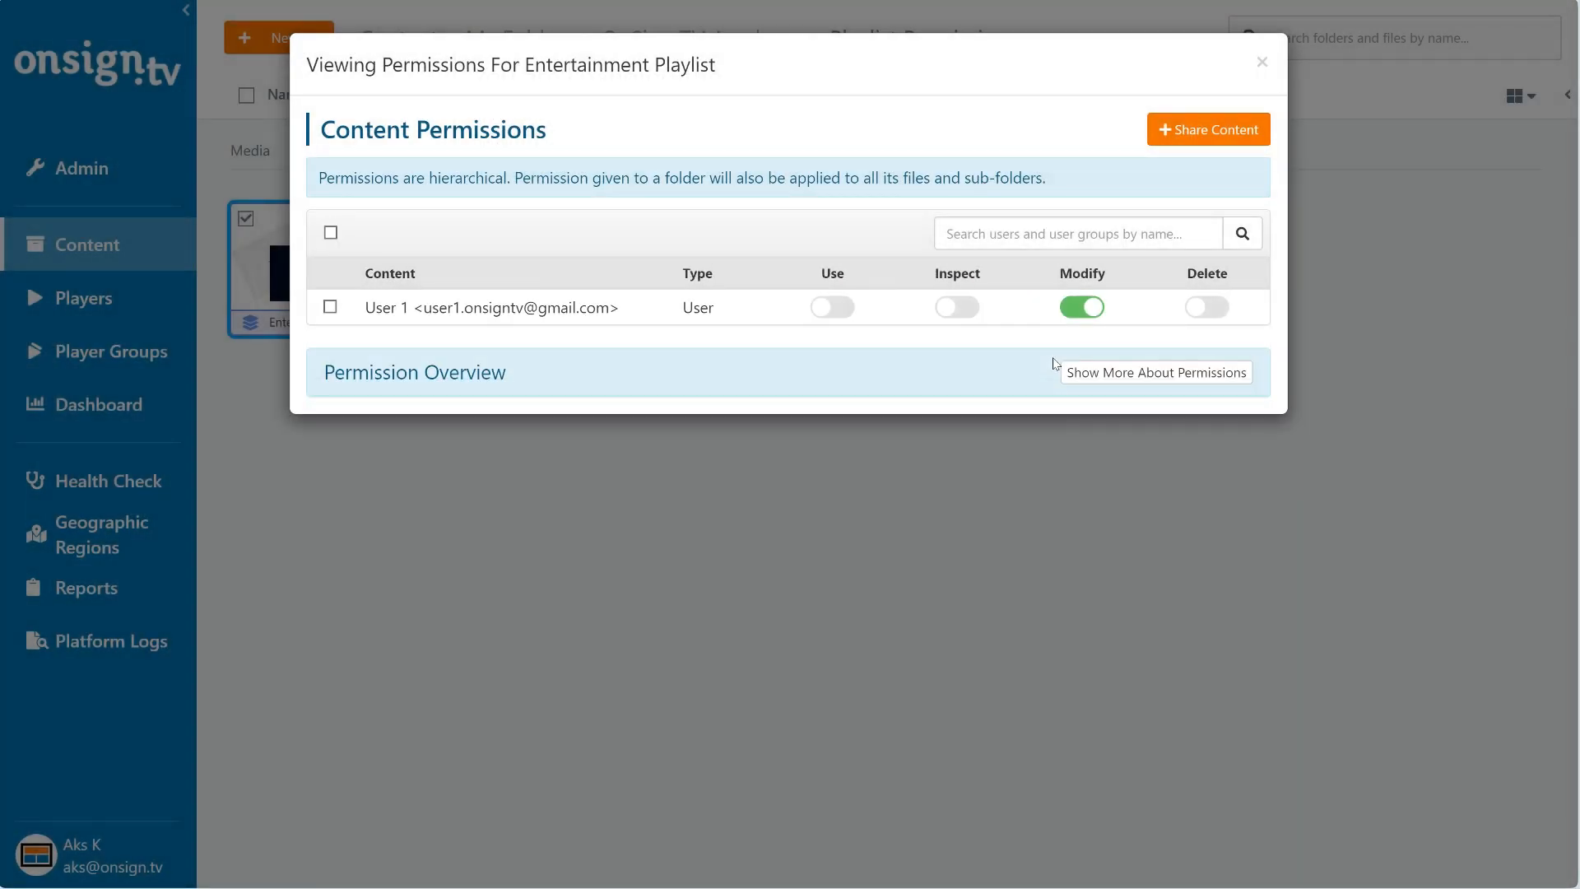
left_click(1262, 61)
- Share Product playlist with User 2 and enable the Modify permission
right_click(717, 283)
left_click(1047, 498)
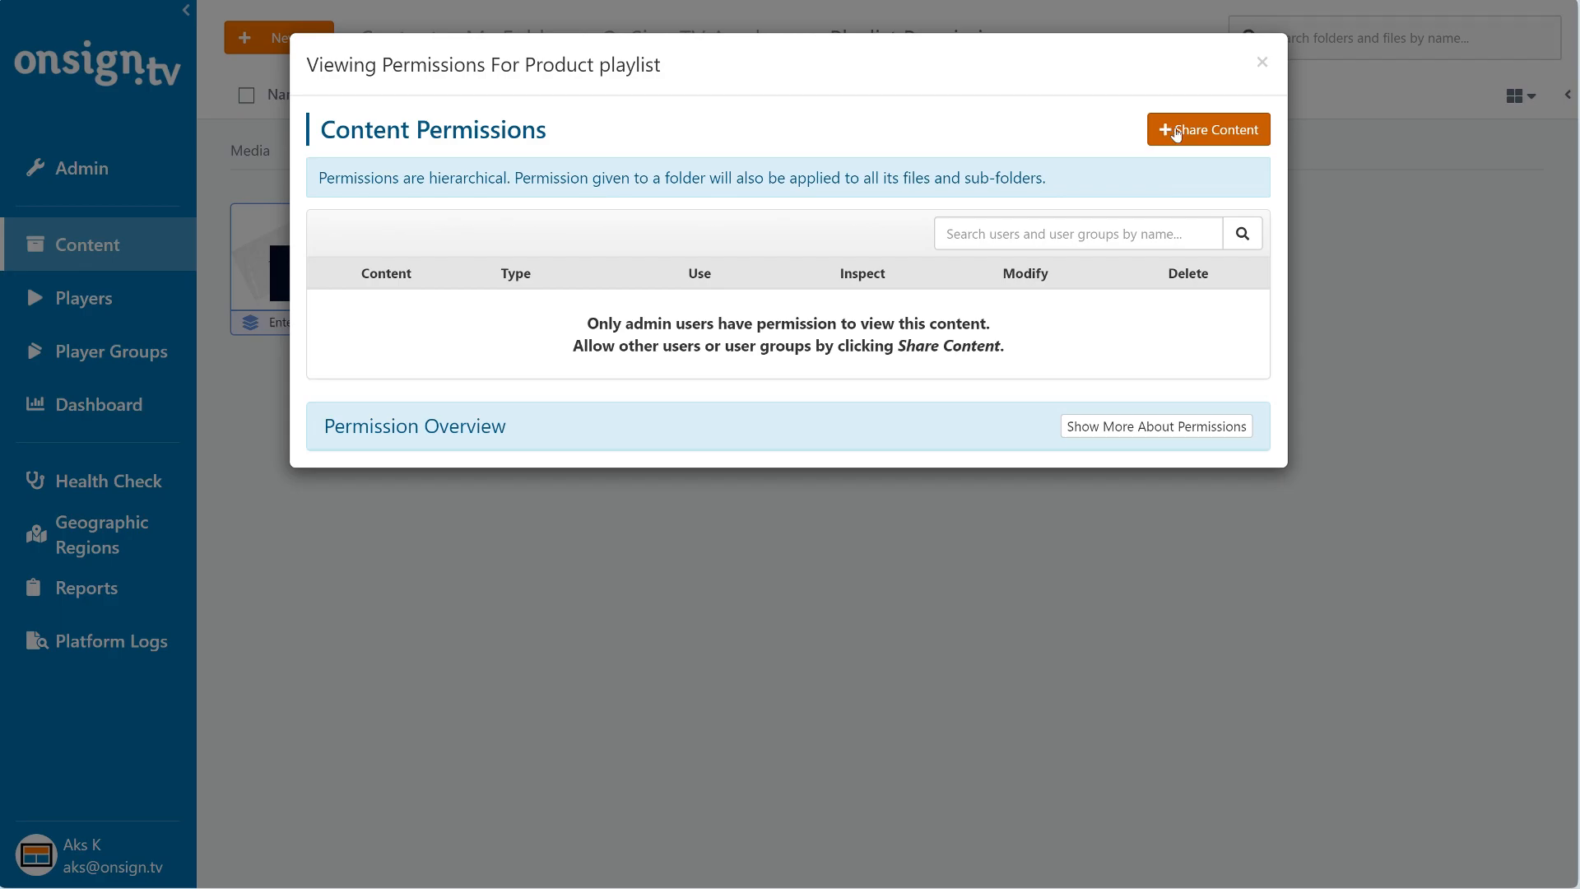
left_click(1177, 134)
left_click(708, 328)
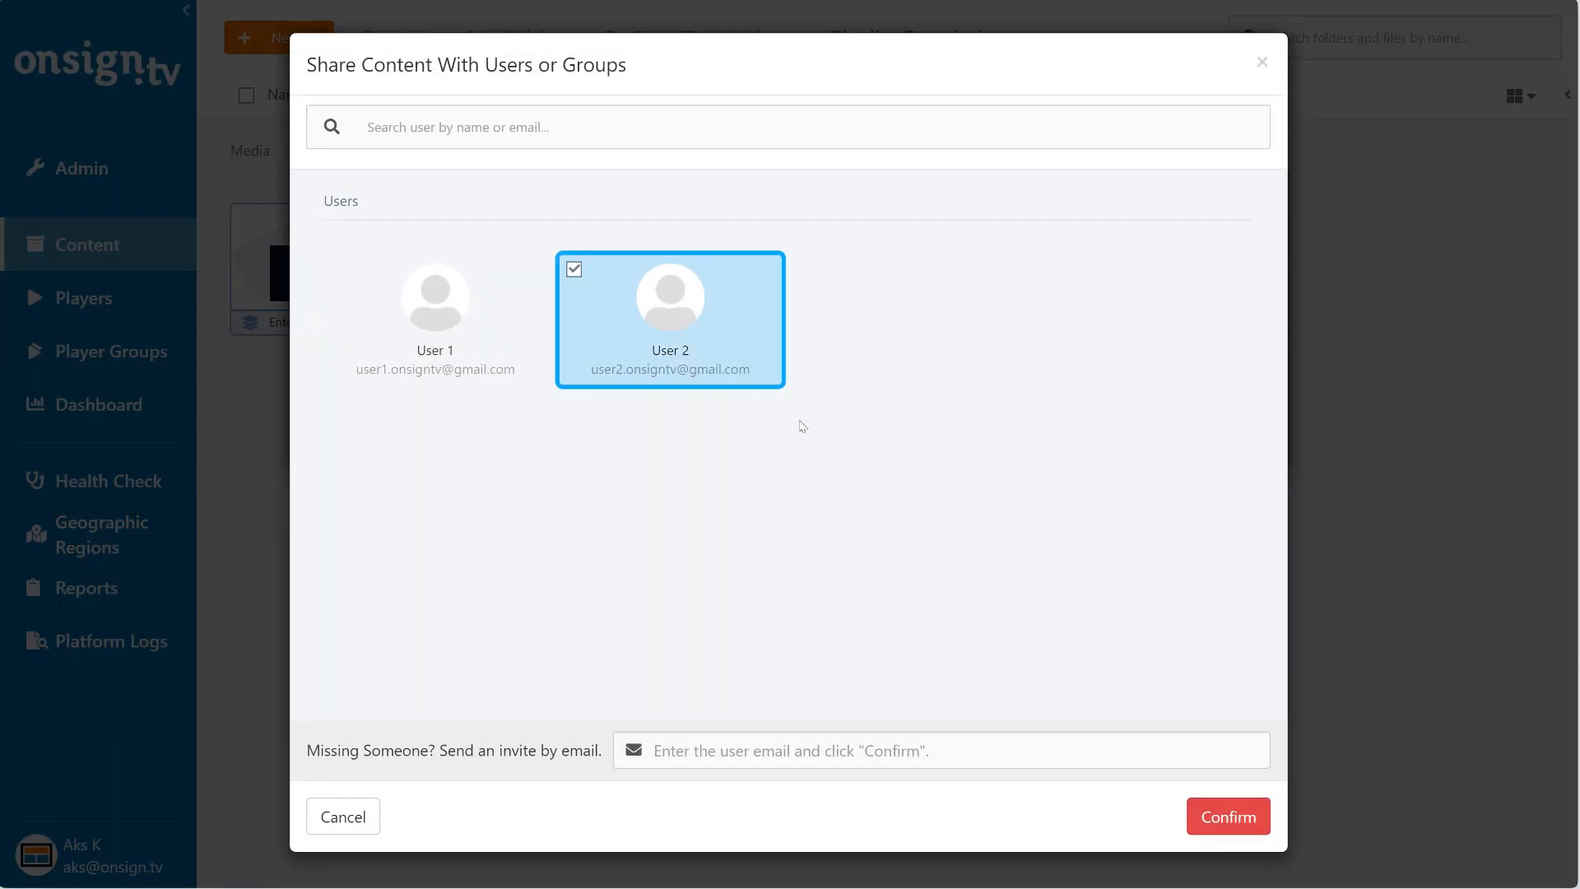
left_click(1228, 815)
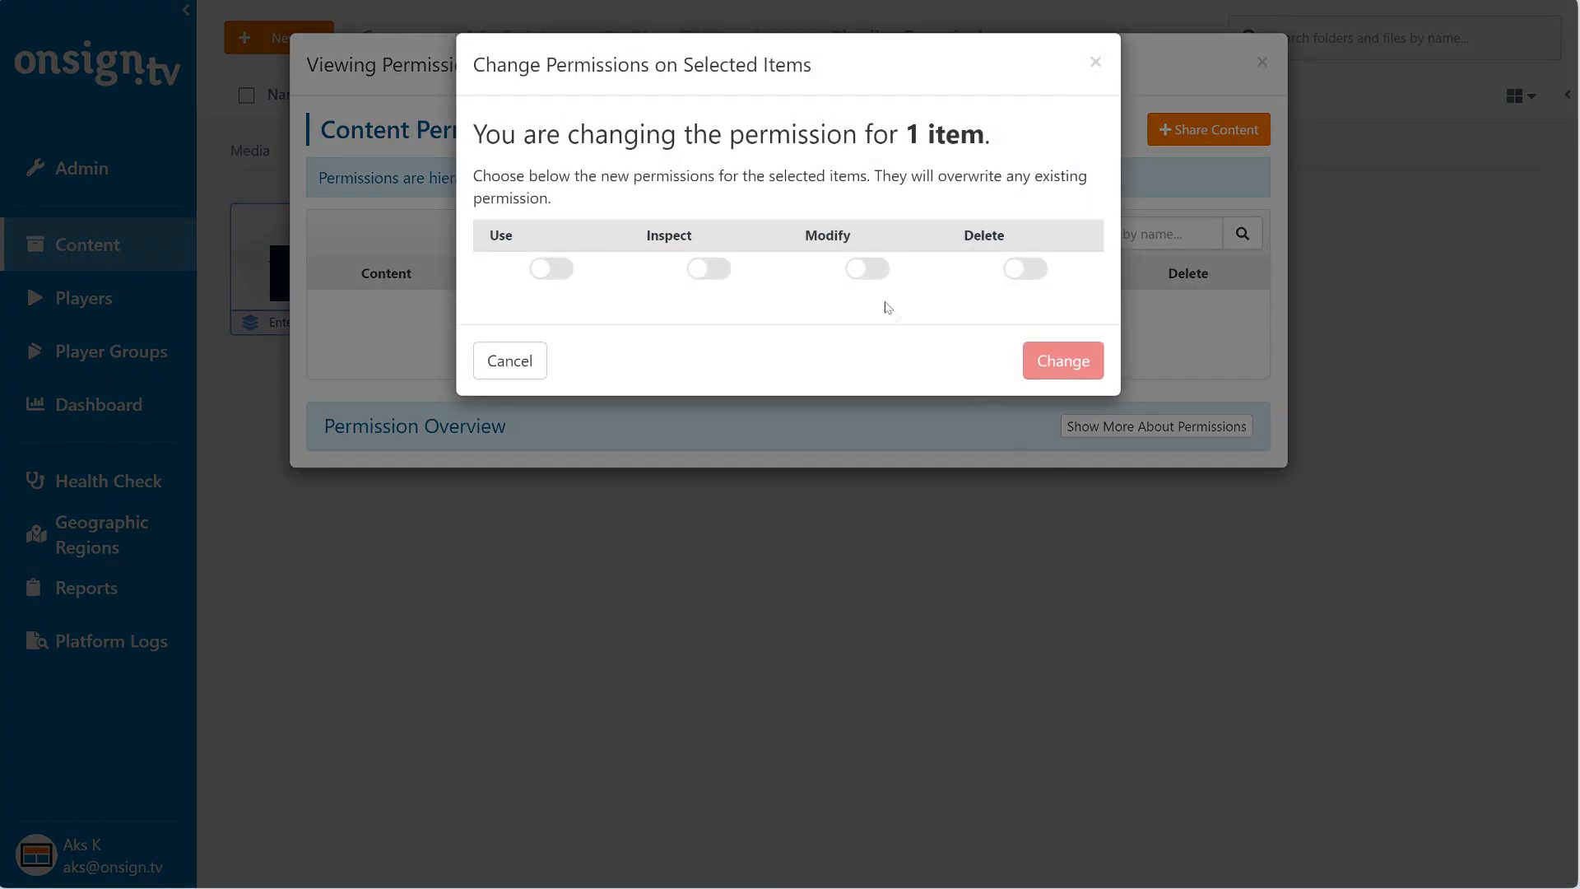
left_click(869, 272)
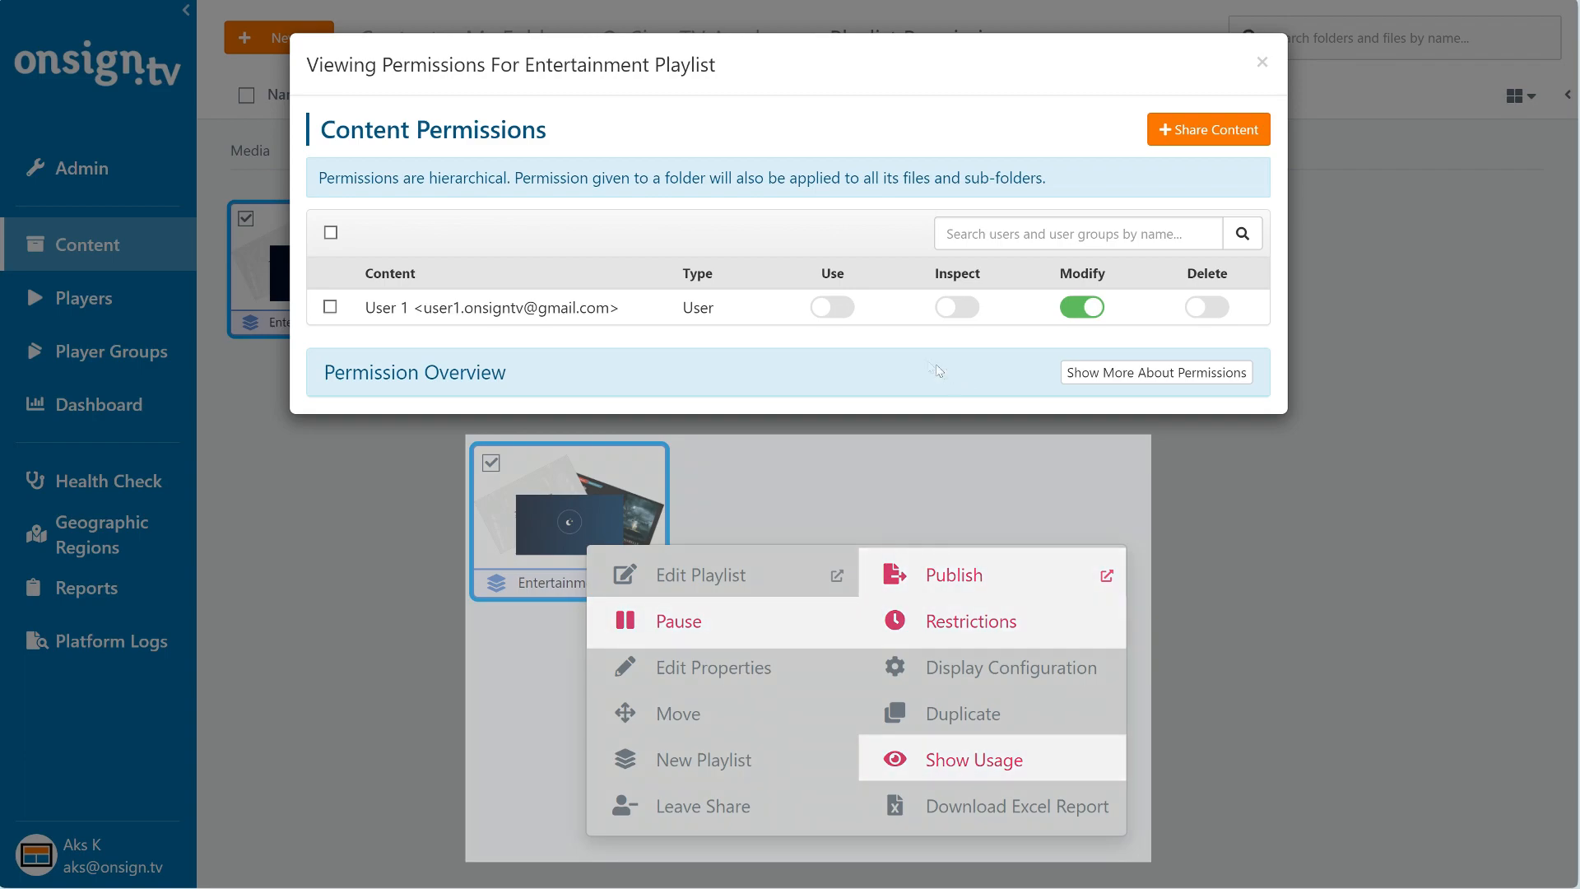
- Set User 1's permissions on Entertainment Playlist to Inspect only, with Use, Modify and Delete off
left_click(835, 308)
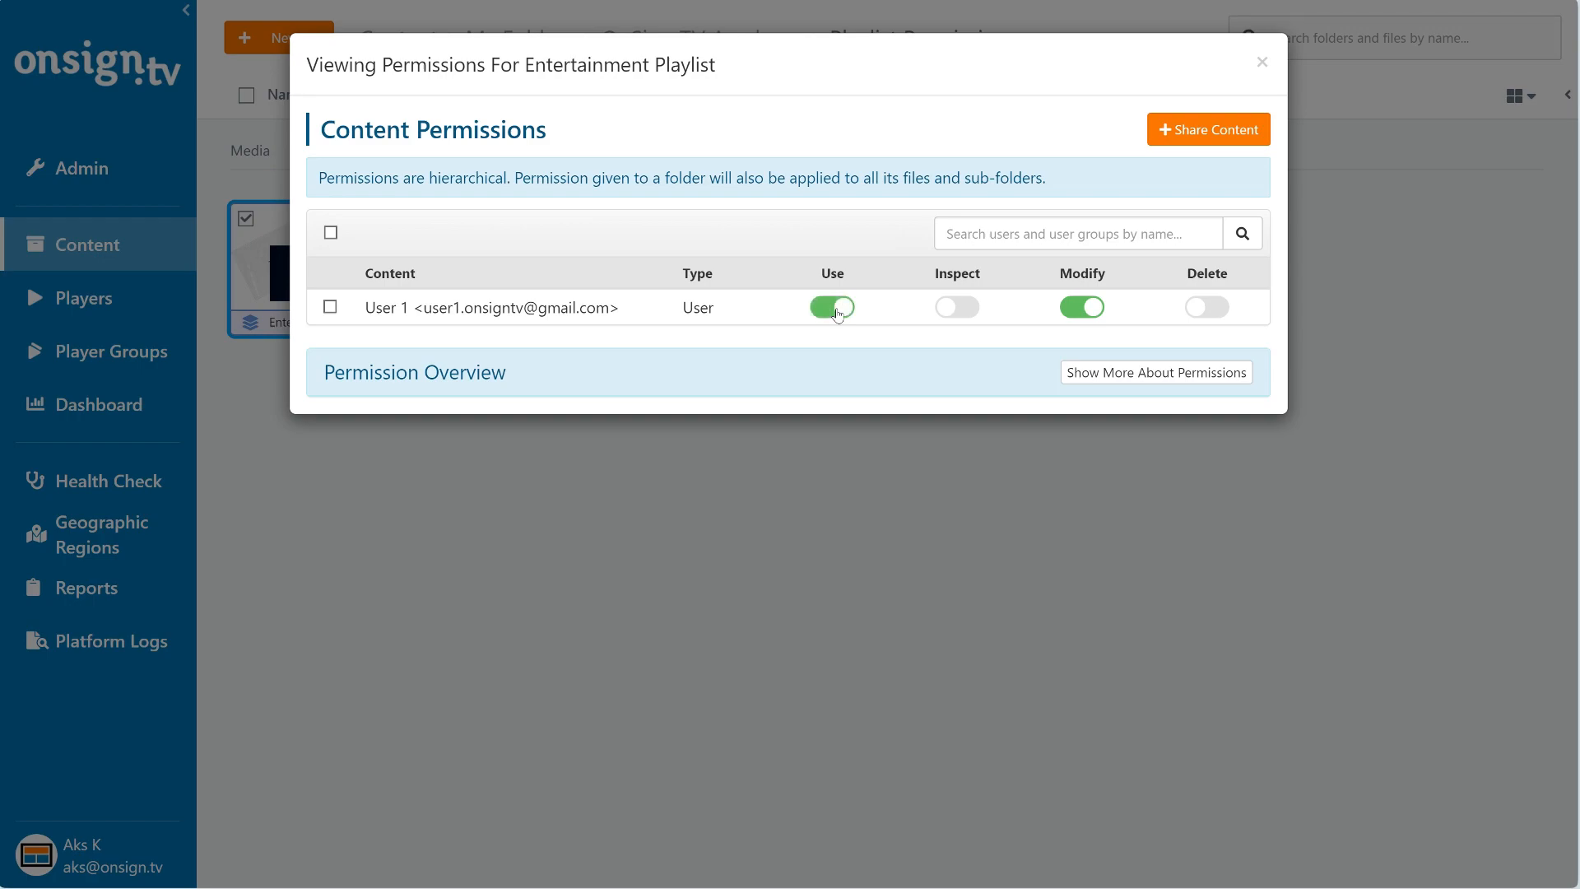
left_click(1208, 306)
left_click(961, 307)
left_click(846, 308)
left_click(1064, 309)
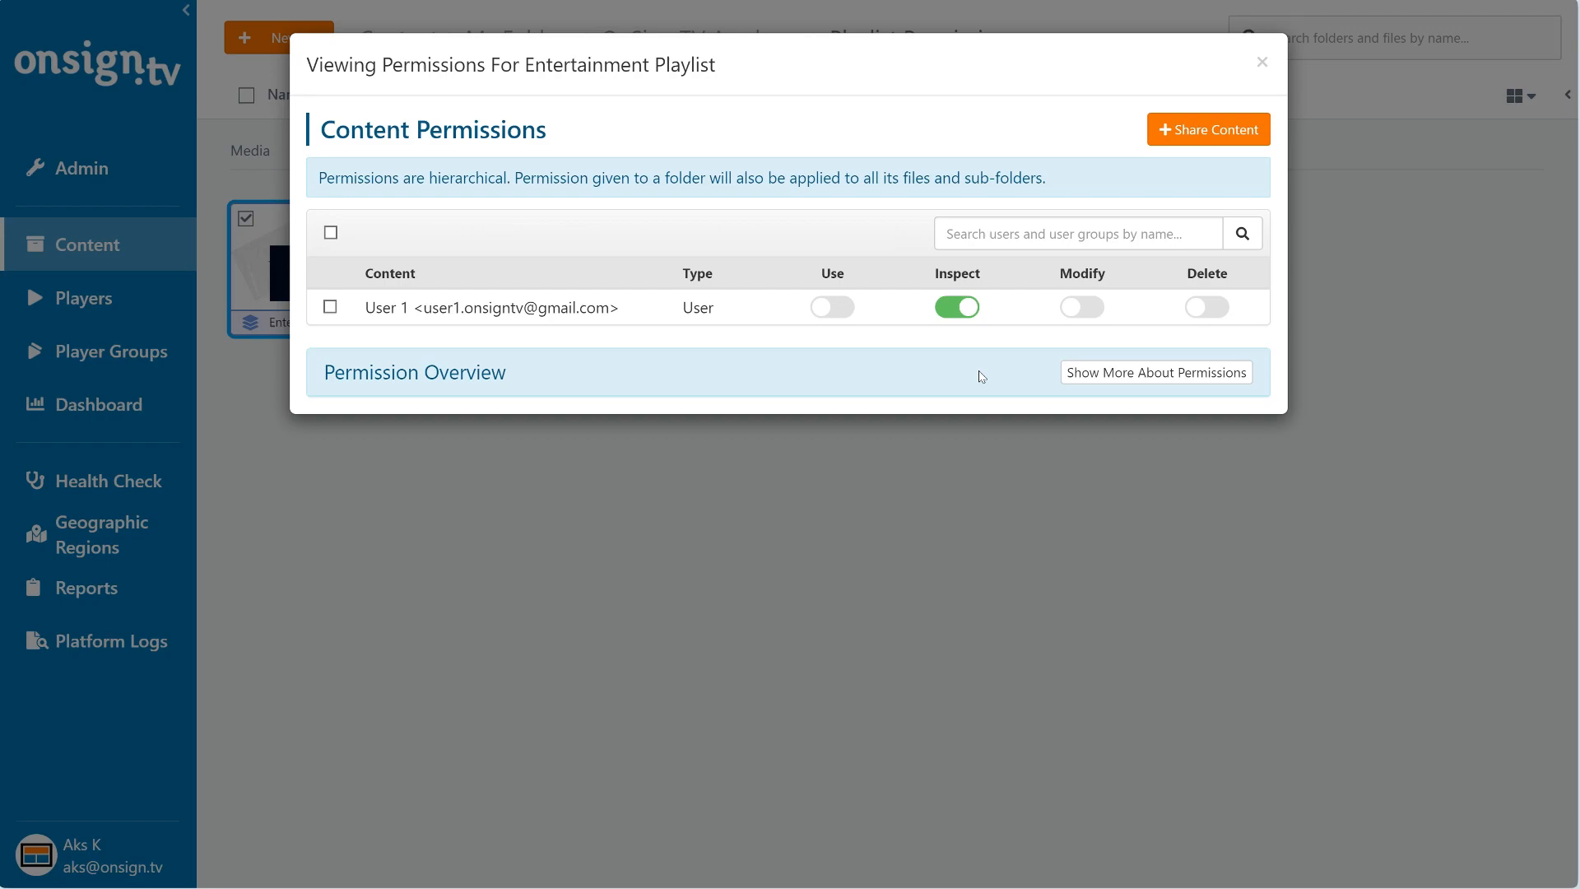
key("Escape")
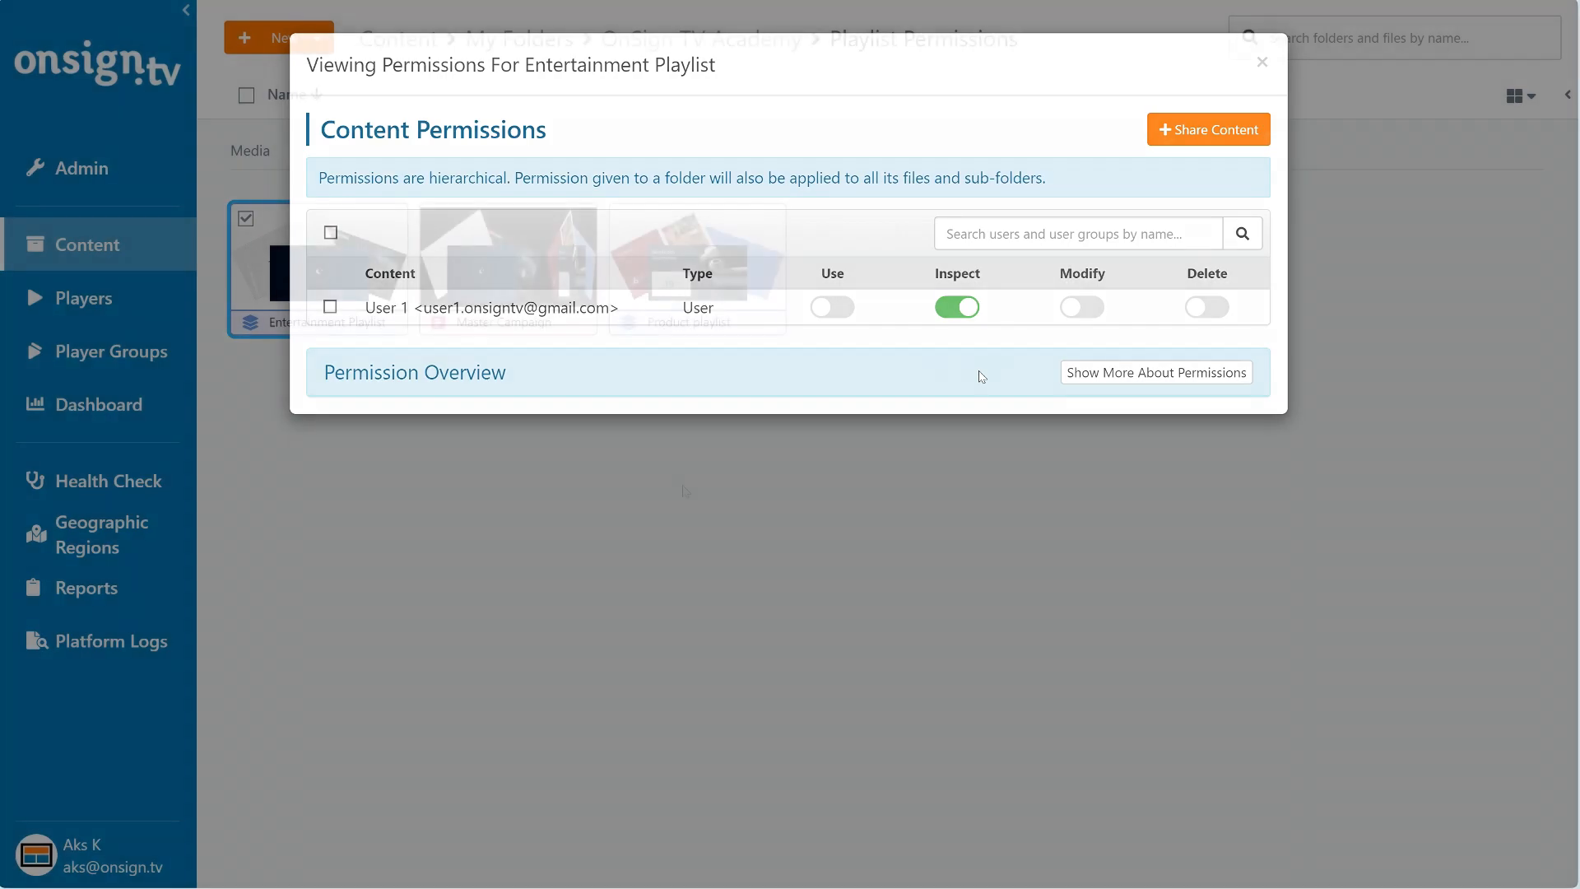
- Open the permissions page of the Main player (Windows 10)
left_click(99, 297)
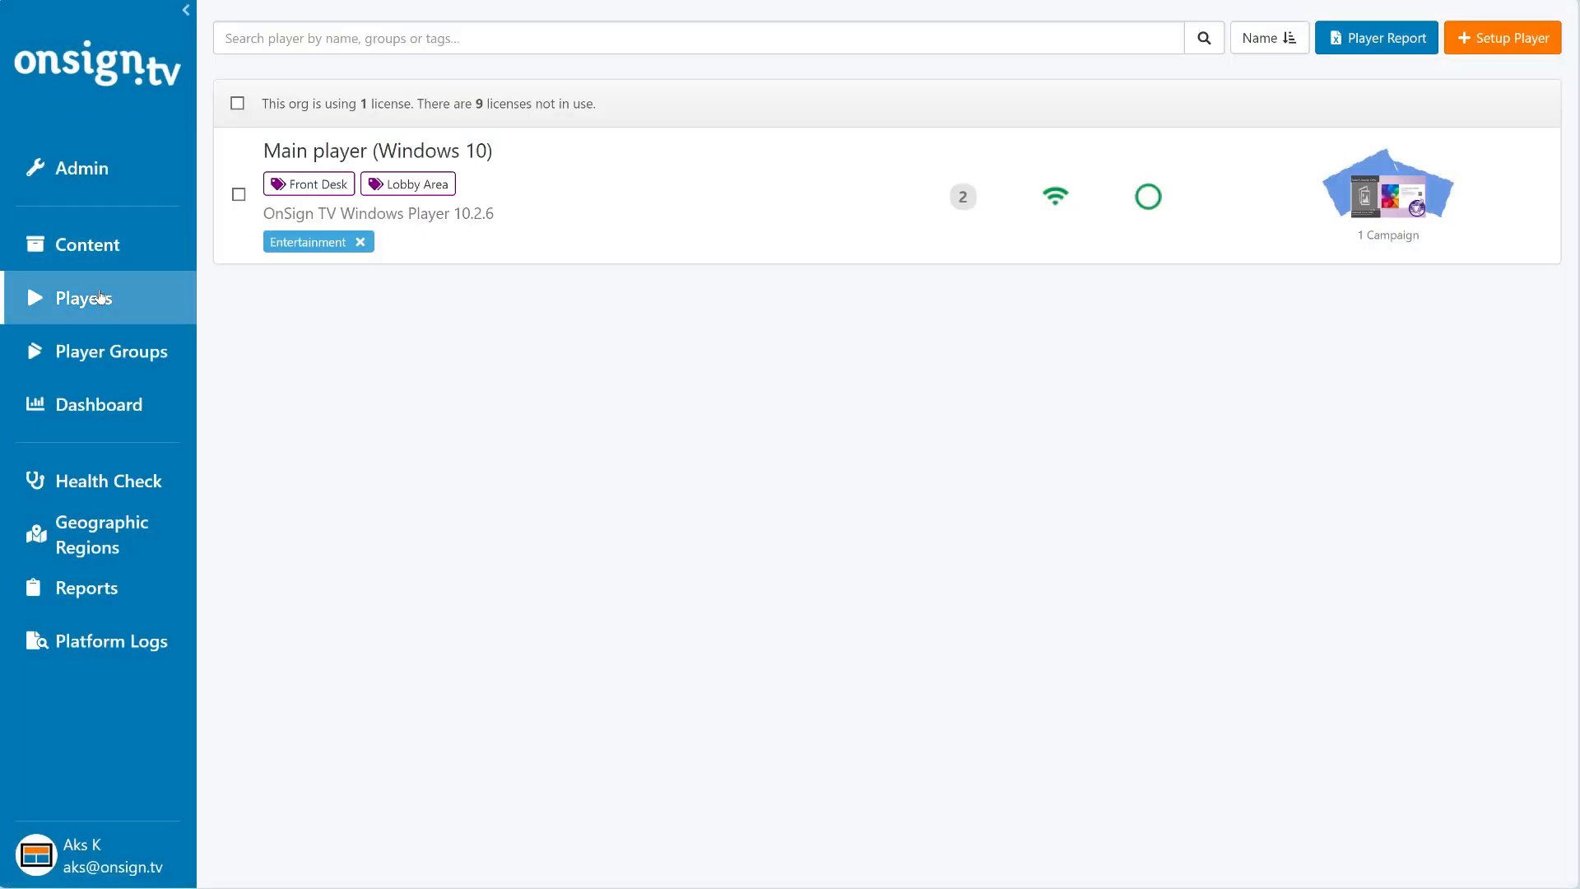
left_click(575, 212)
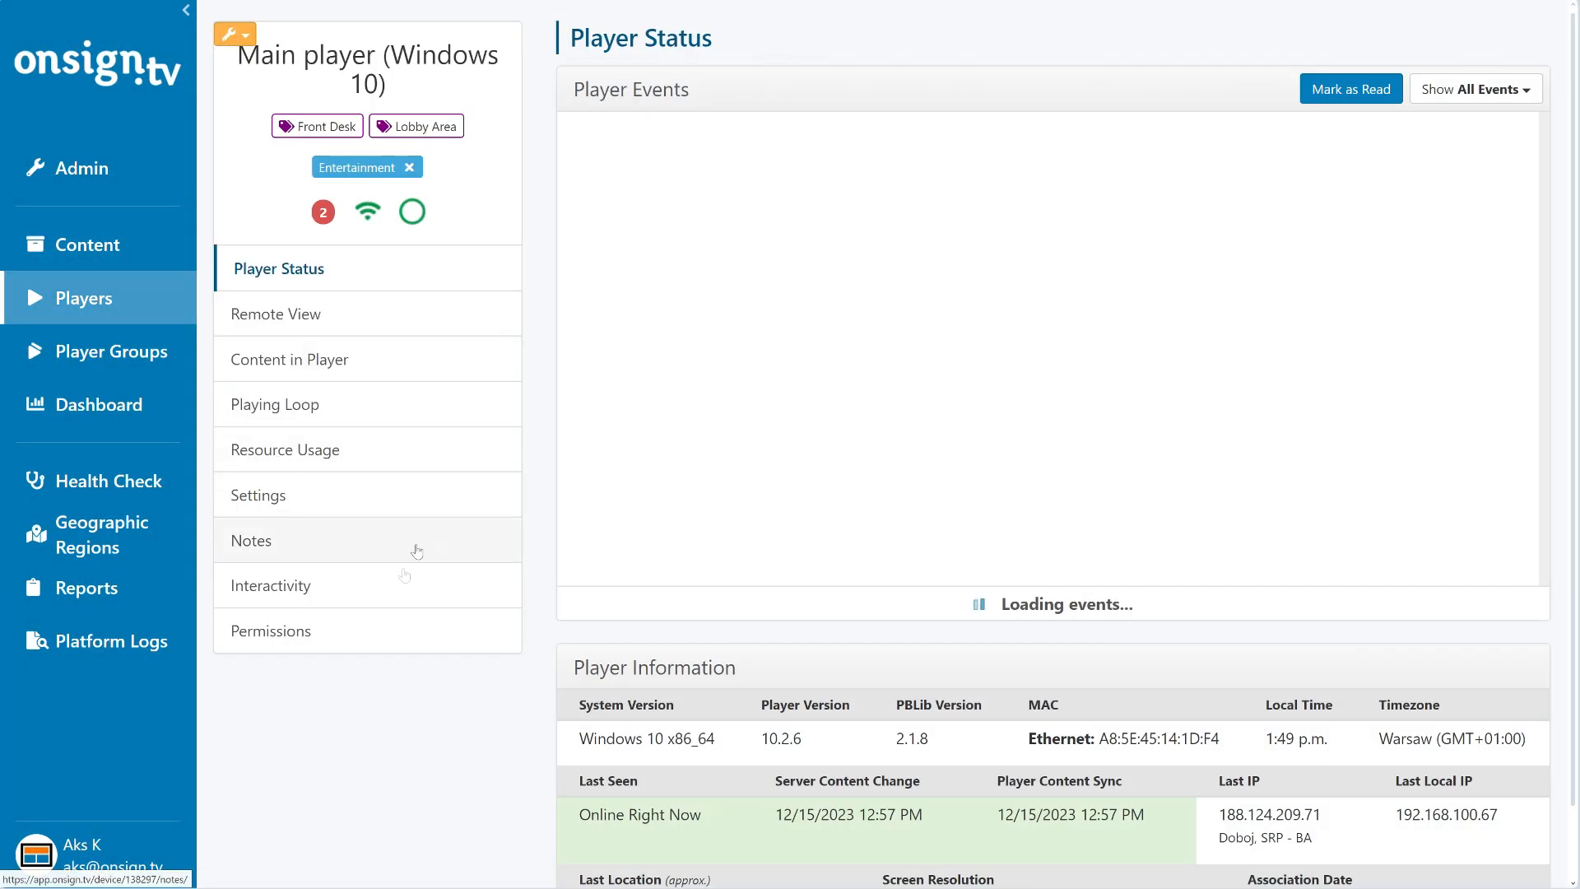
left_click(378, 636)
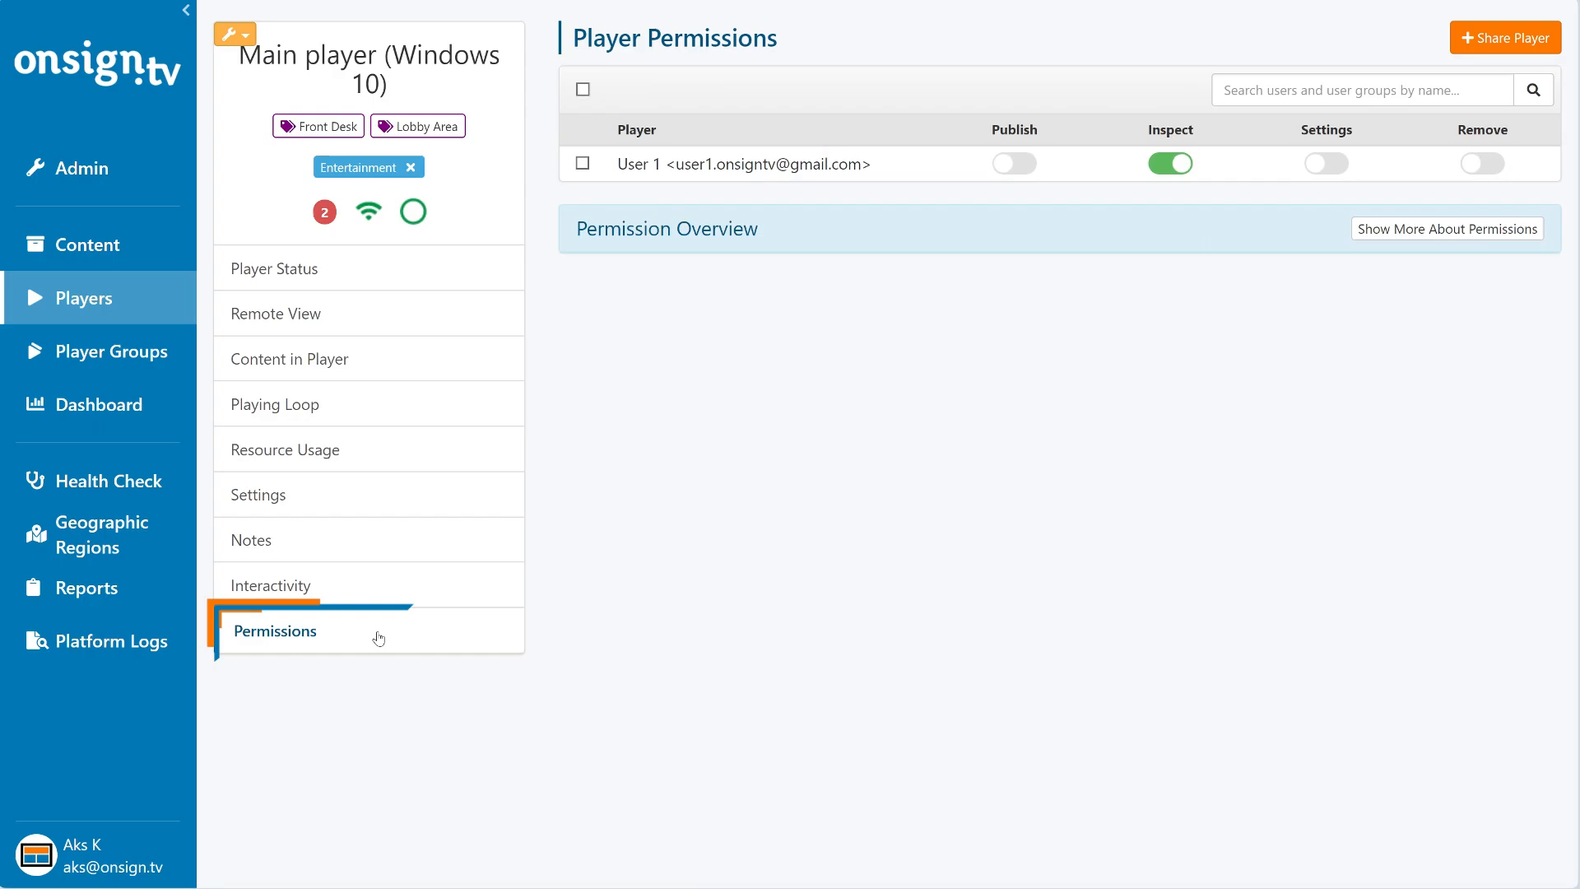